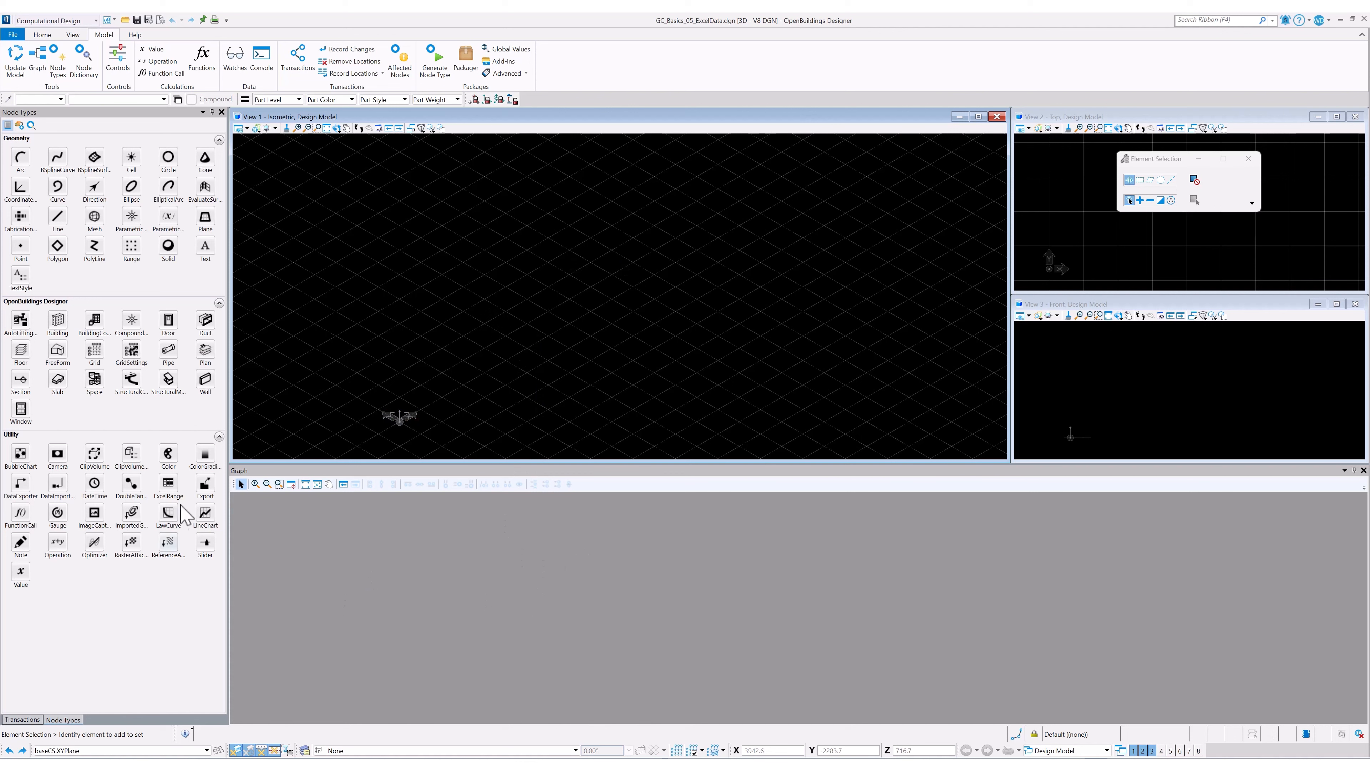
Place an ExcelRange node in the graph and set its workbook file path to "Excel_Data.xlsx".
drag(168, 484, 512, 554)
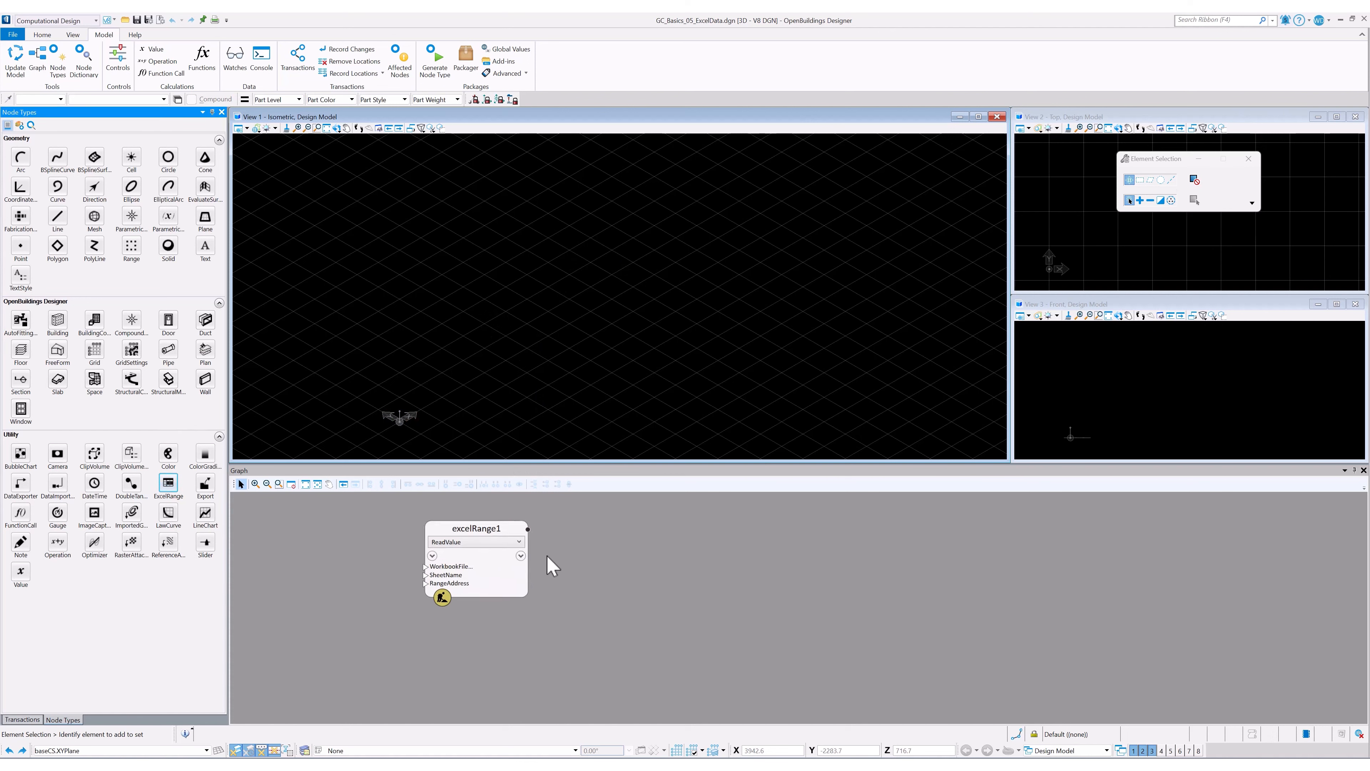
click(453, 567)
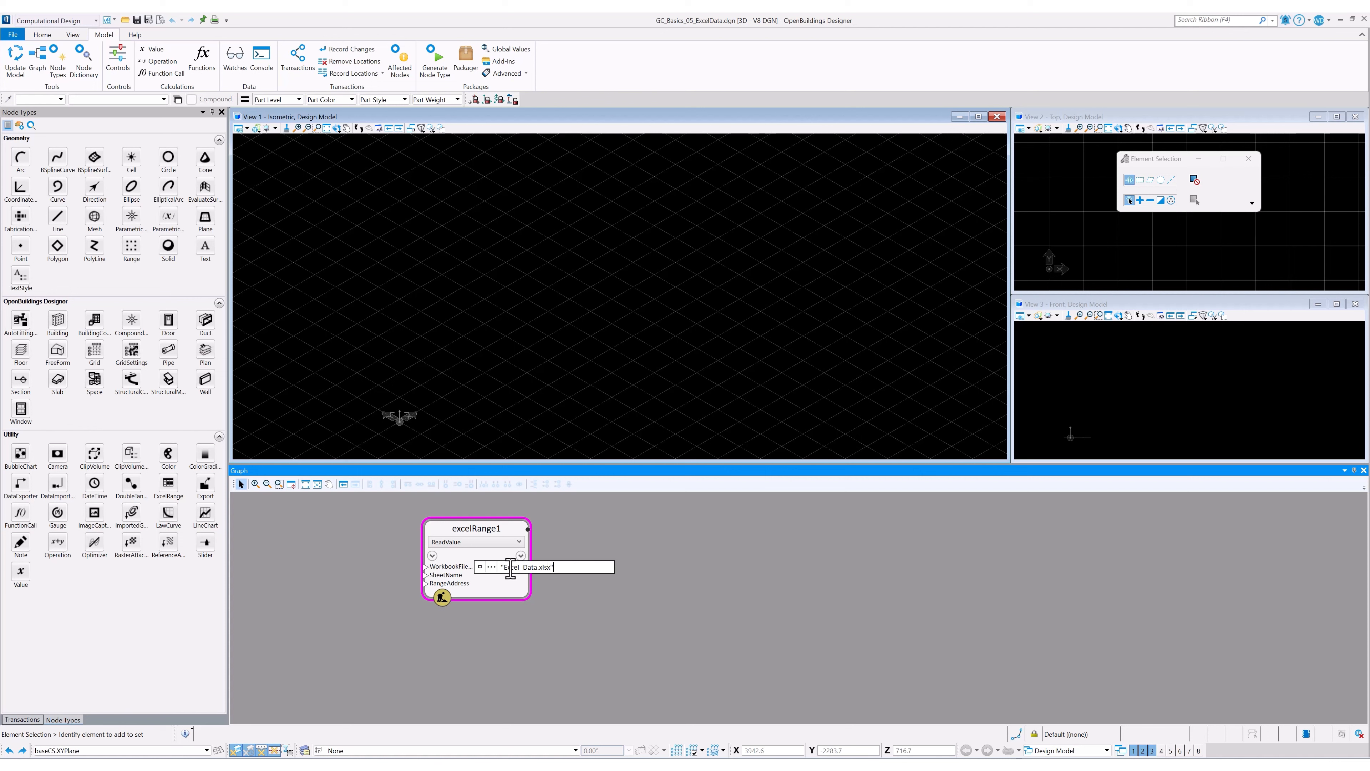
key(Return)
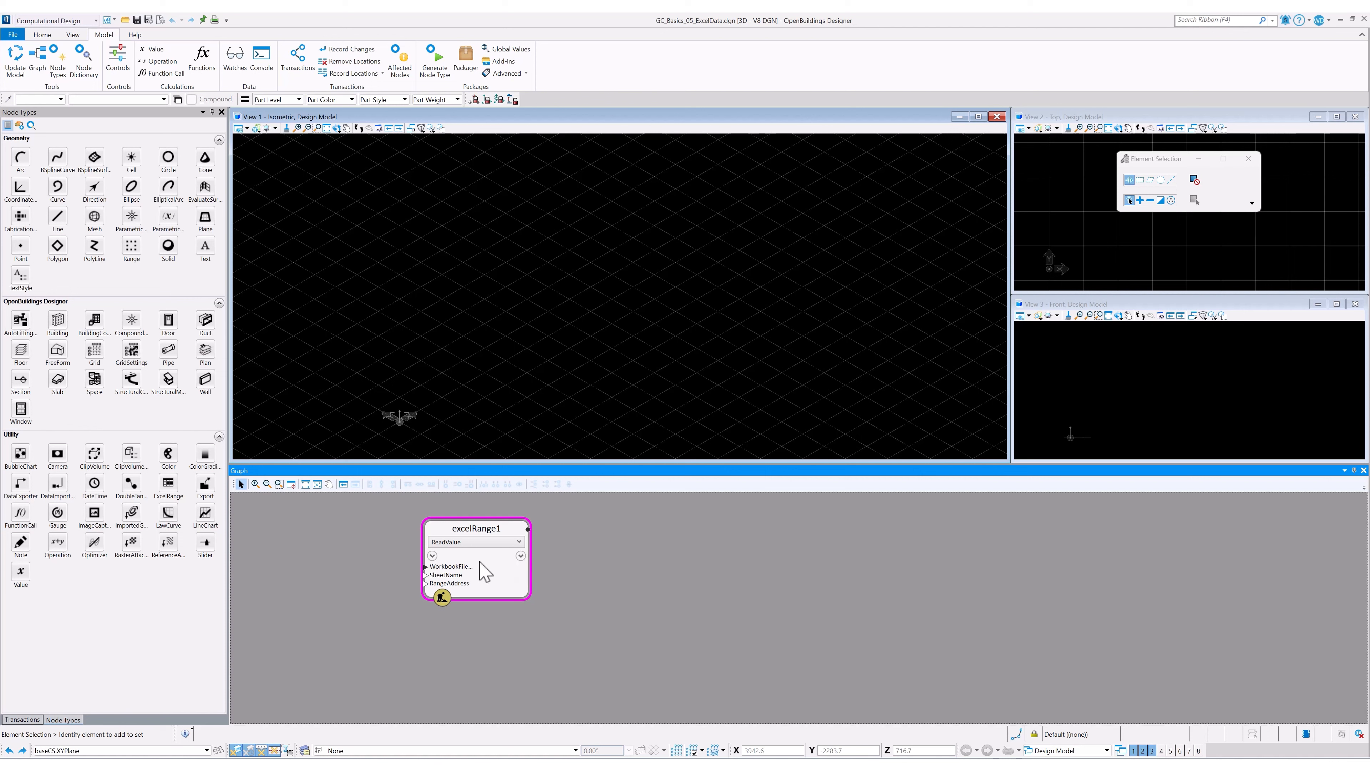
Set the ExcelRange node's sheet name to "Sheet1" and its range address to "A2:E11".
mouse_move(467, 569)
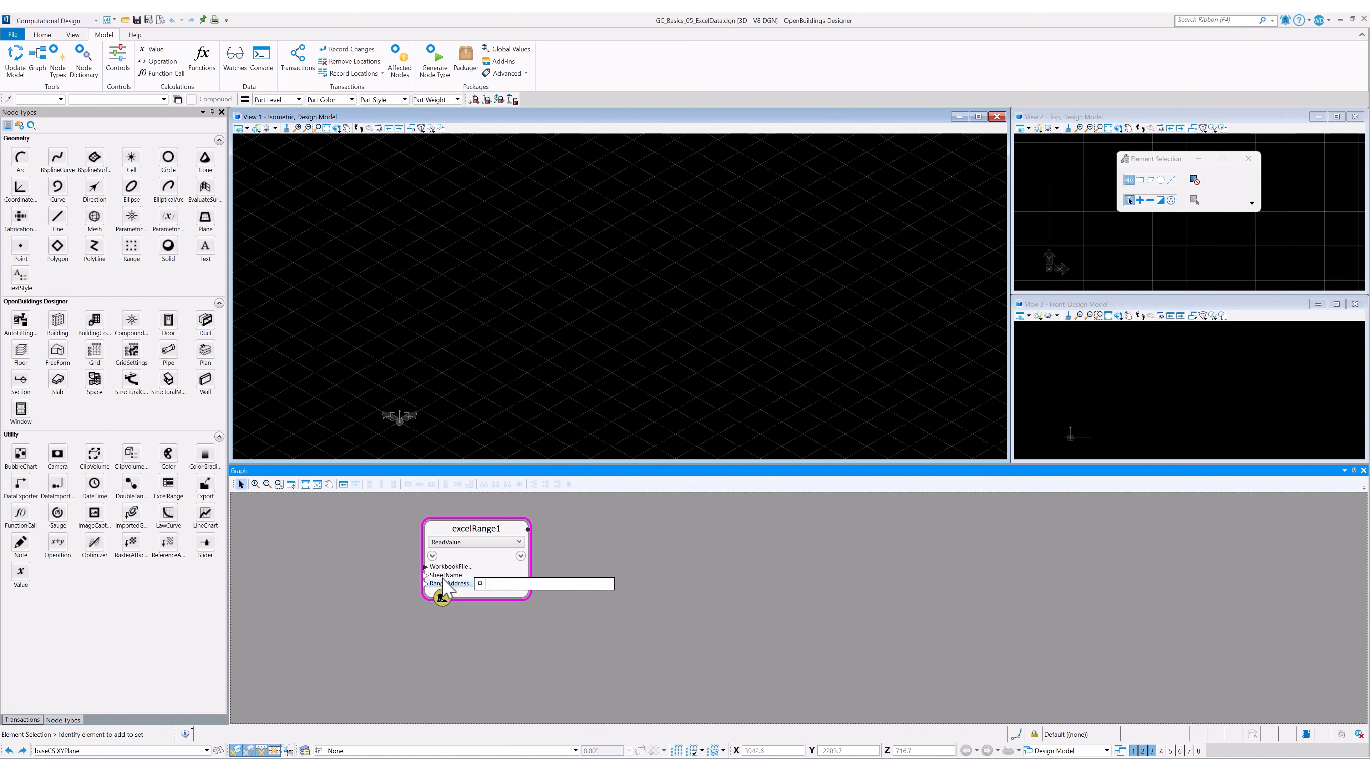
click(479, 580)
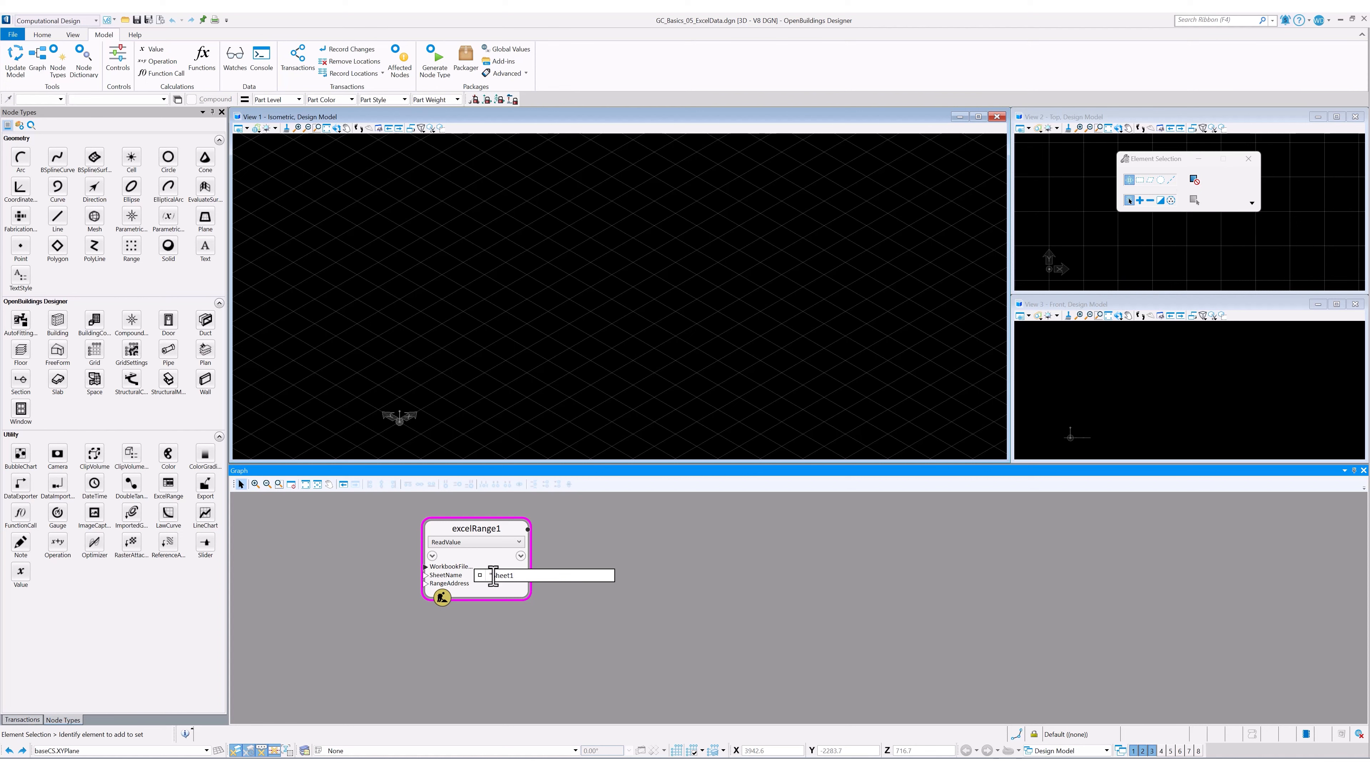
key(Return)
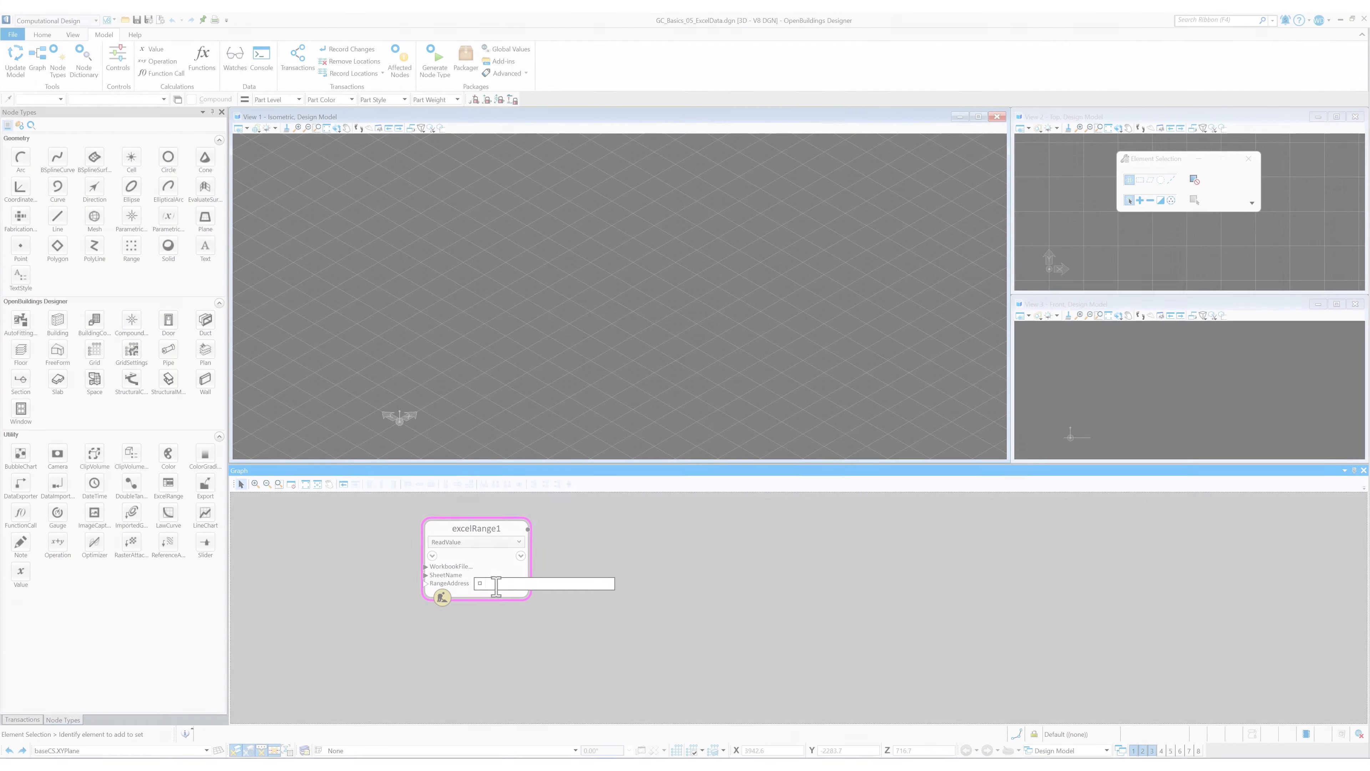
text("A2:E11)
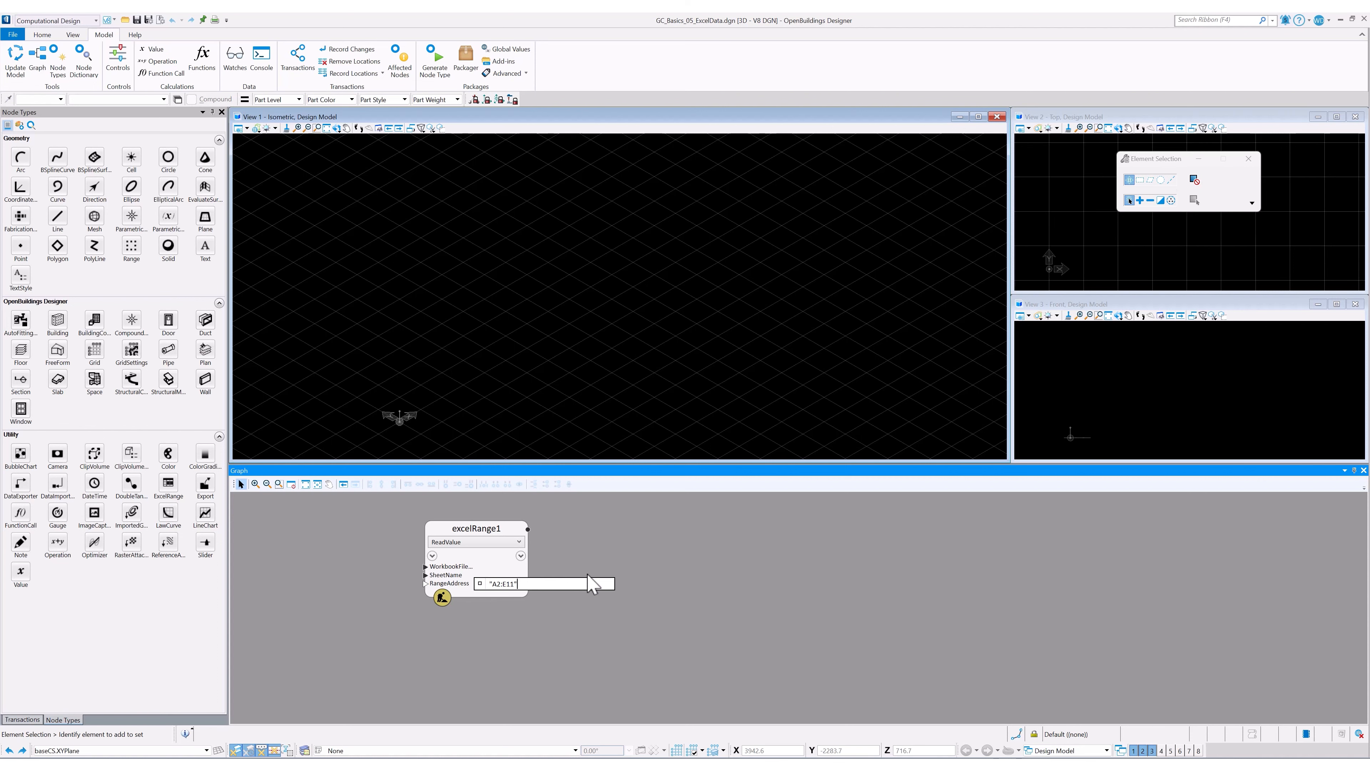
key(Return)
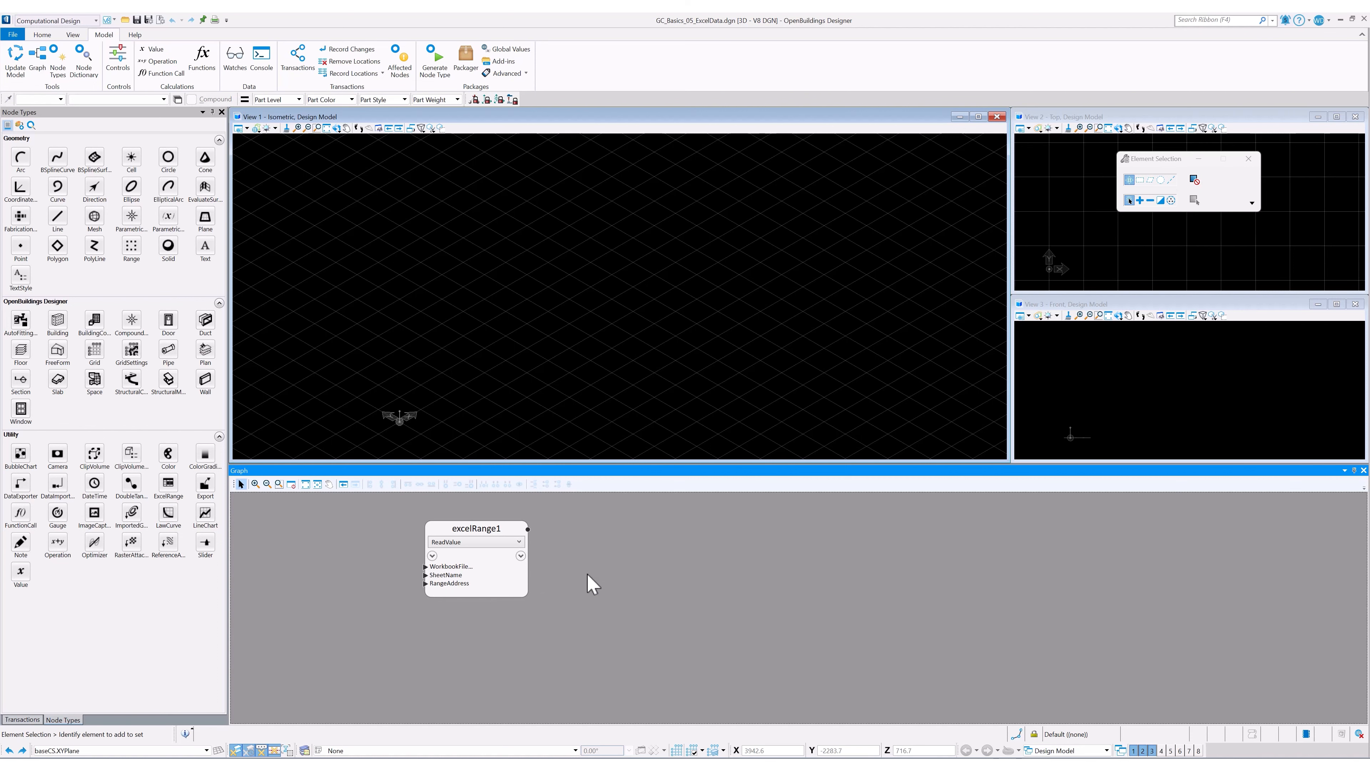
Expose the Value output on the ExcelRange node.
click(521, 556)
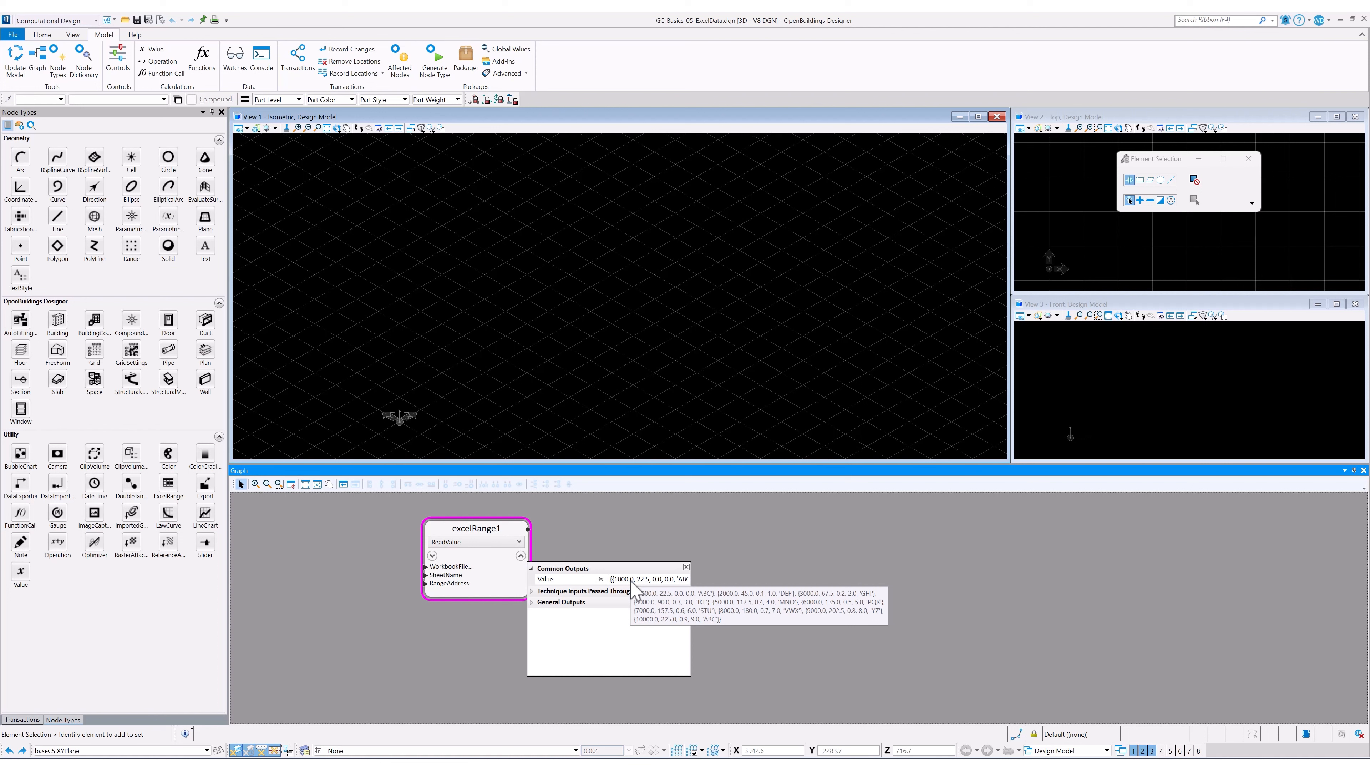
click(600, 579)
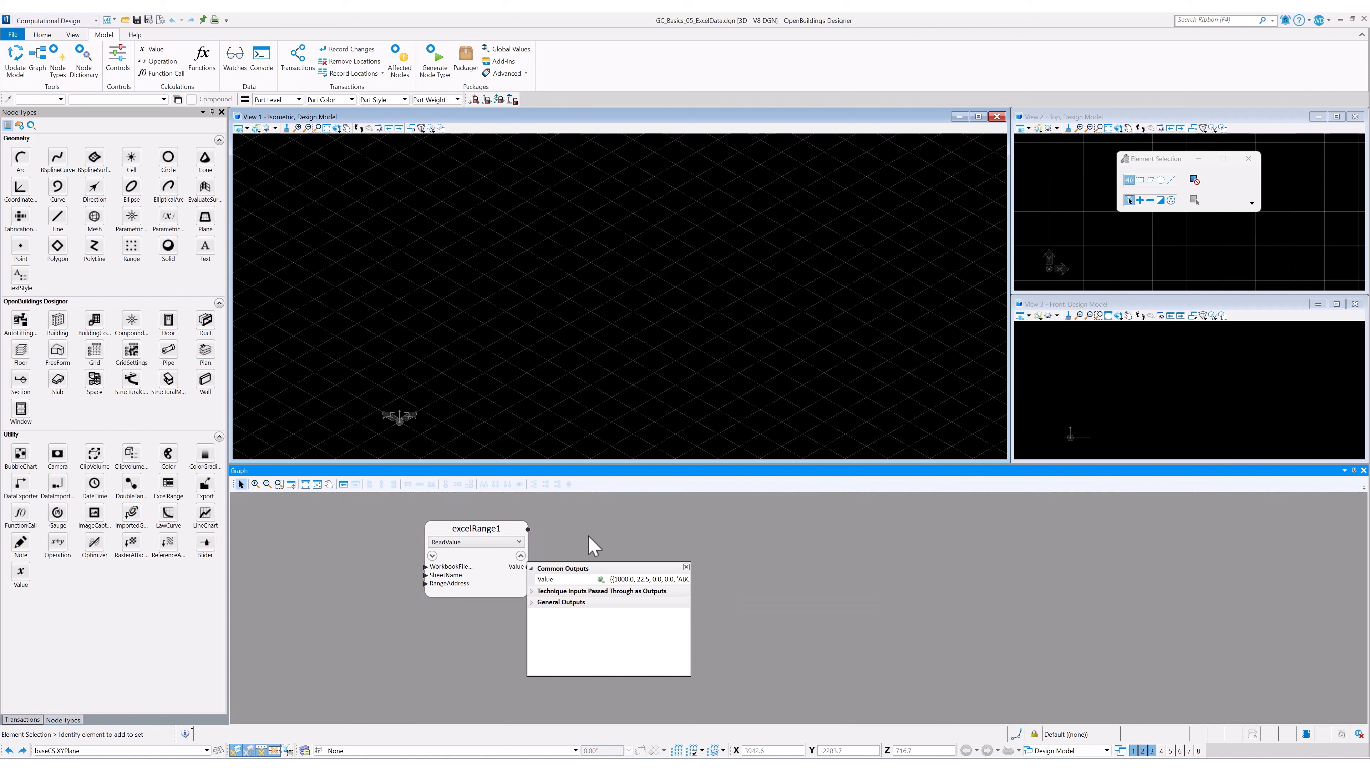
click(588, 536)
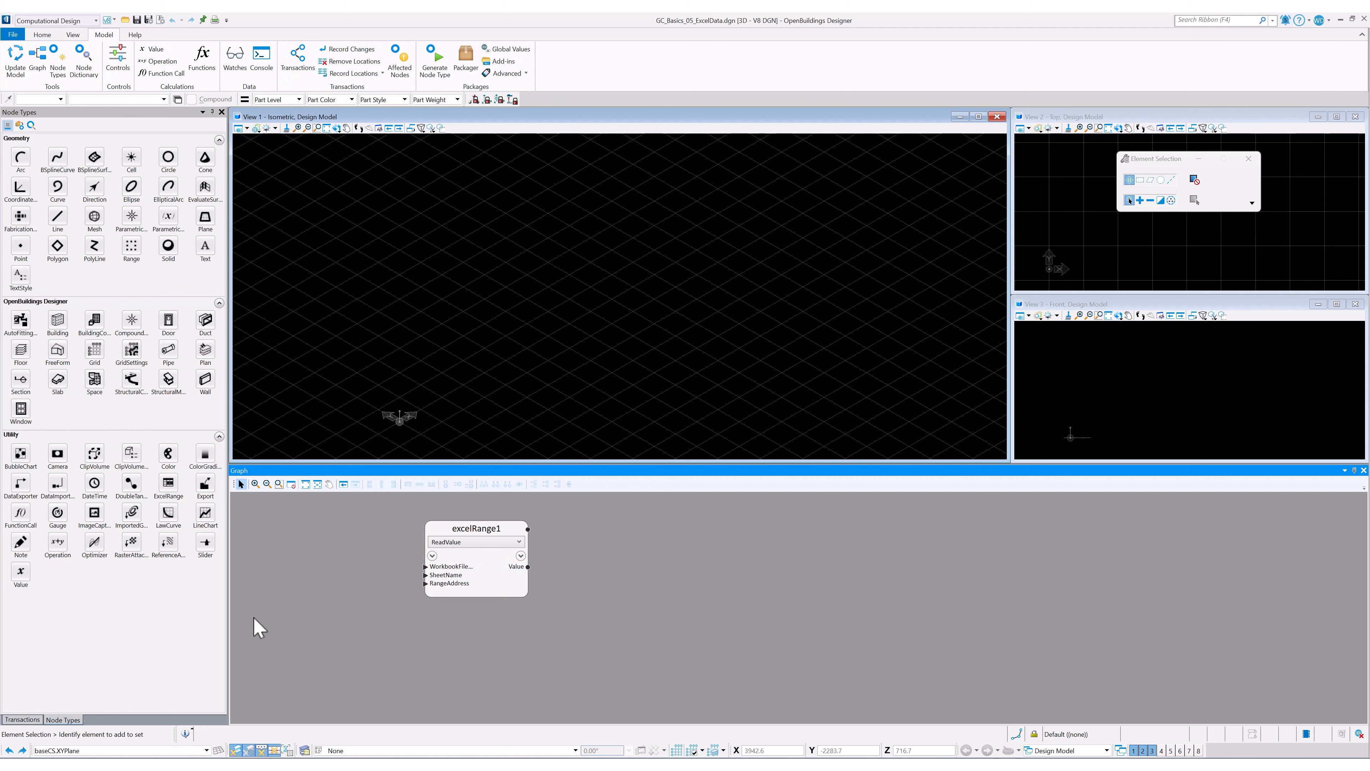
Add an Operation node fed by the ExcelRange node's Value output and set its operation to Transpose.
drag(60, 548, 667, 551)
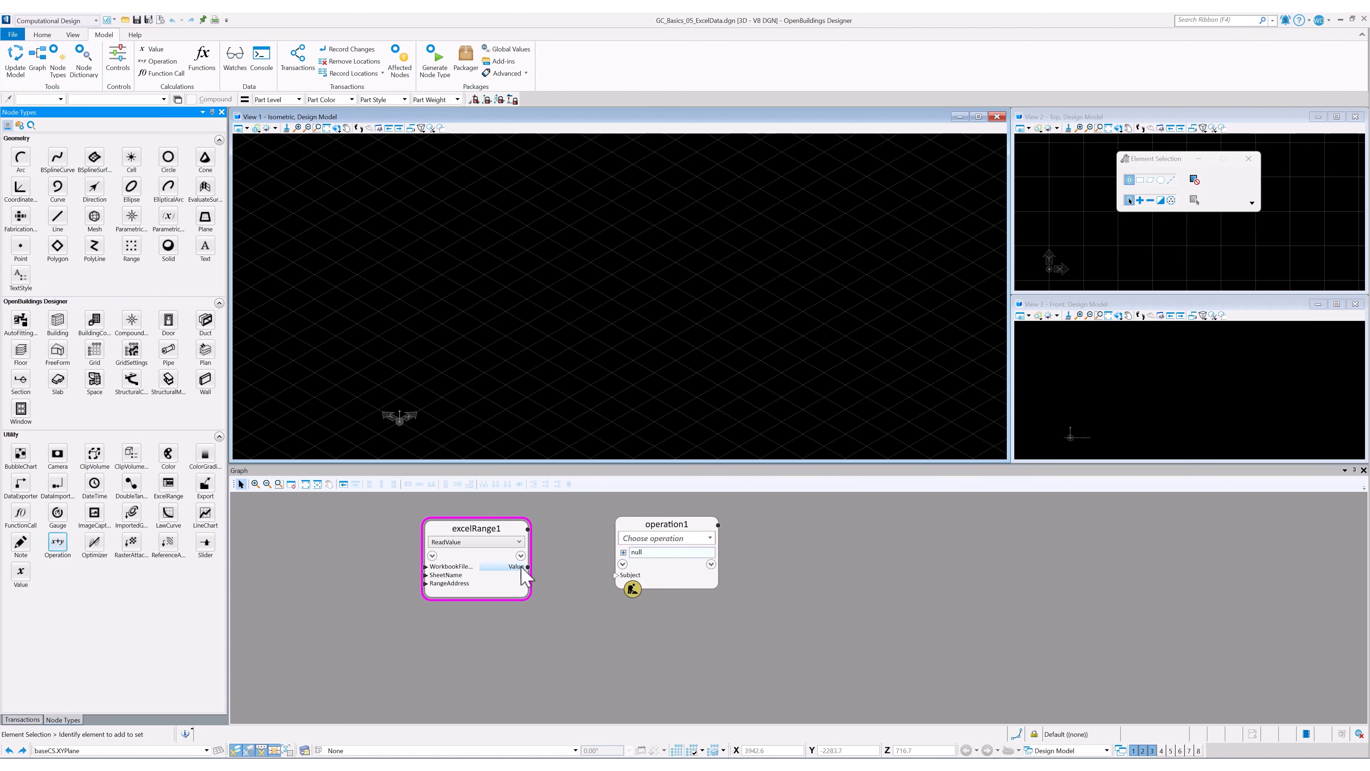
drag(519, 567, 613, 574)
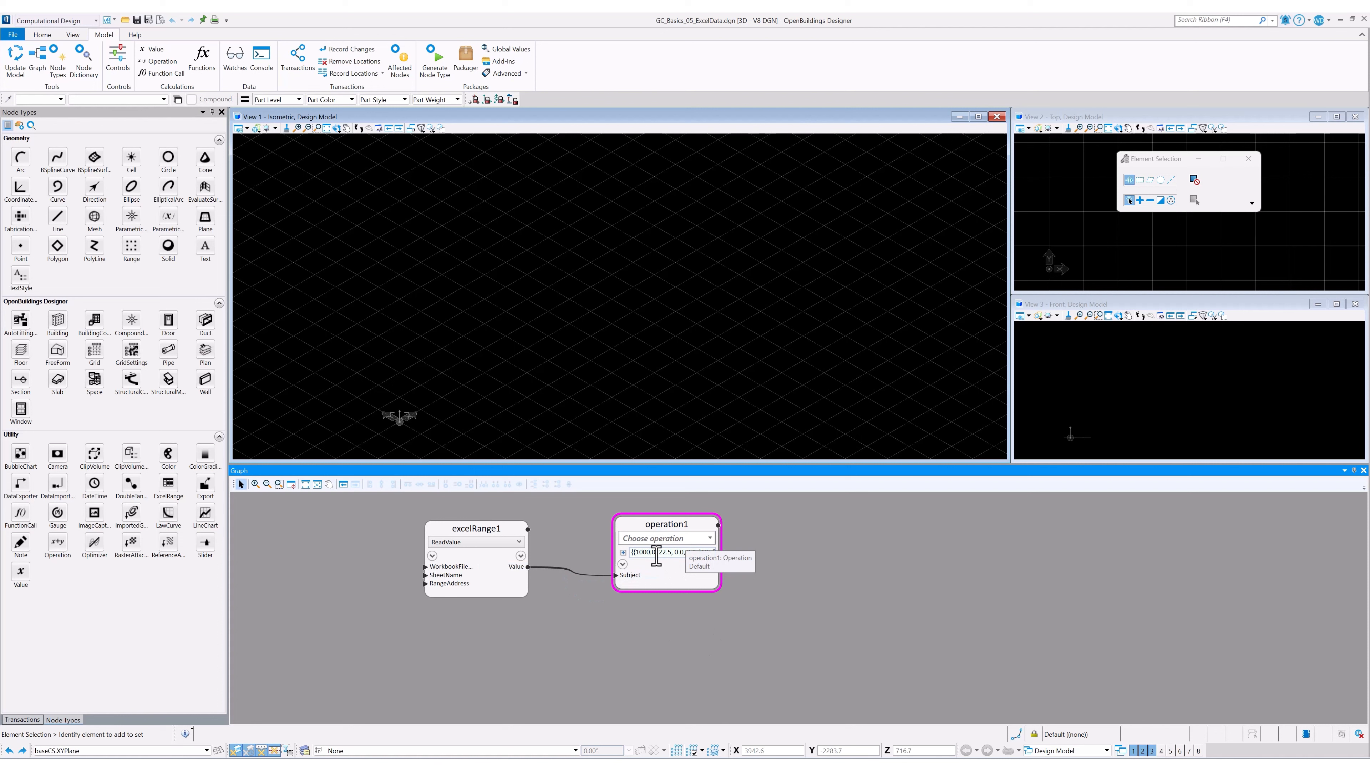
click(681, 538)
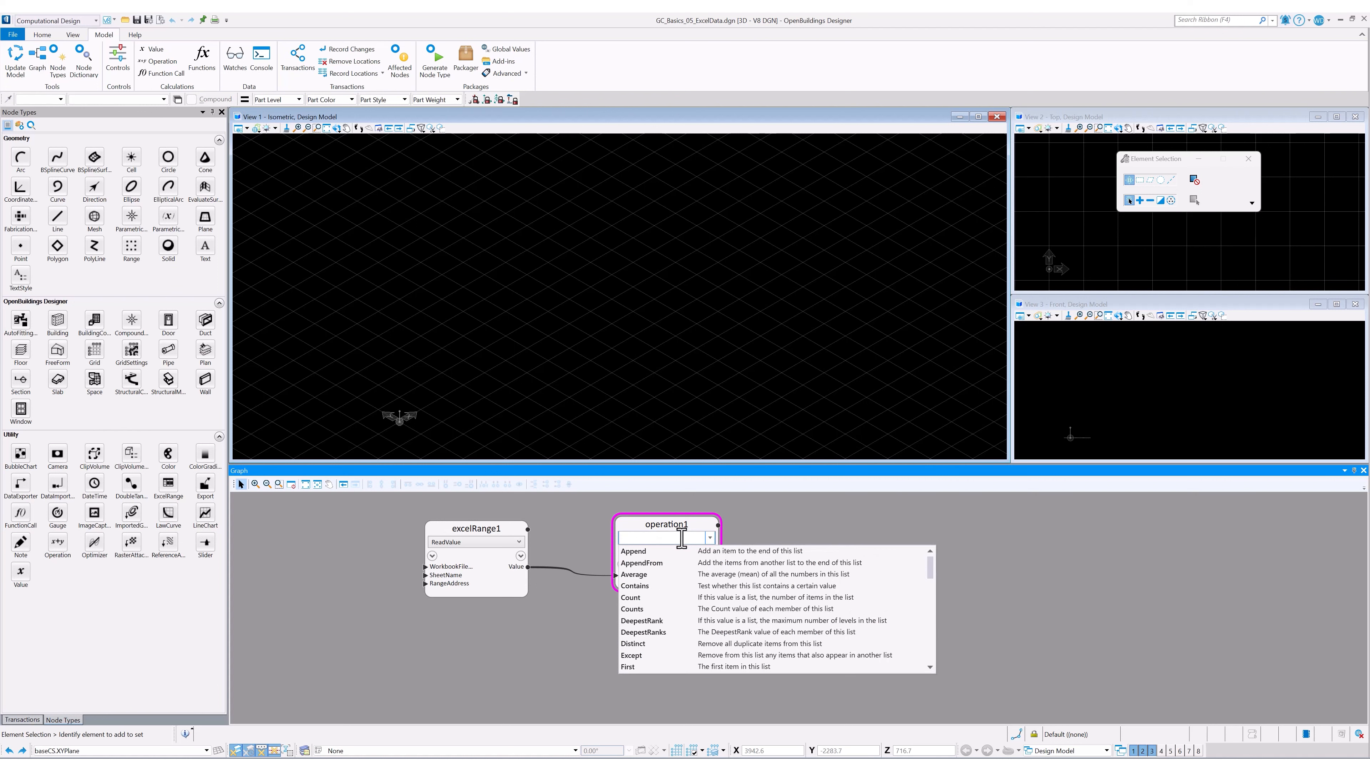
text(tra)
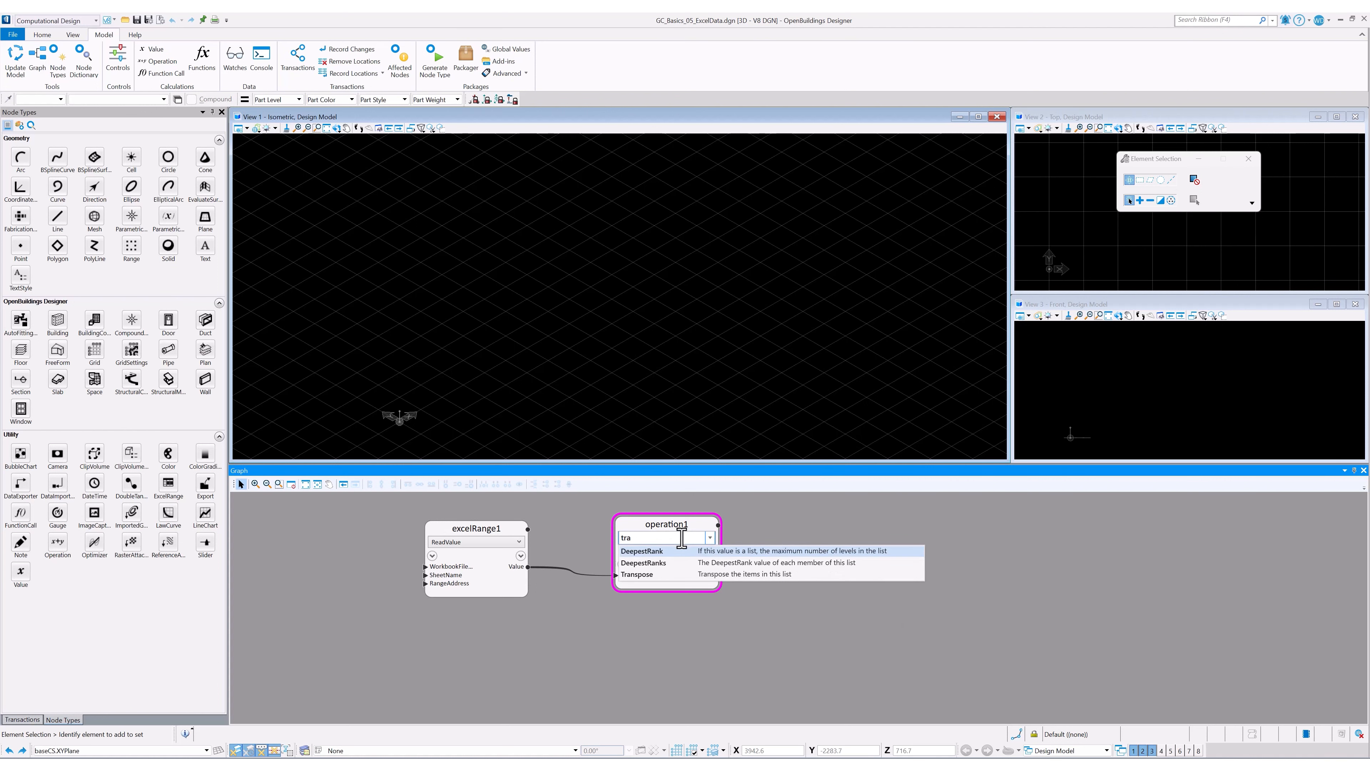
key(Down)
key(Down)
key(Return)
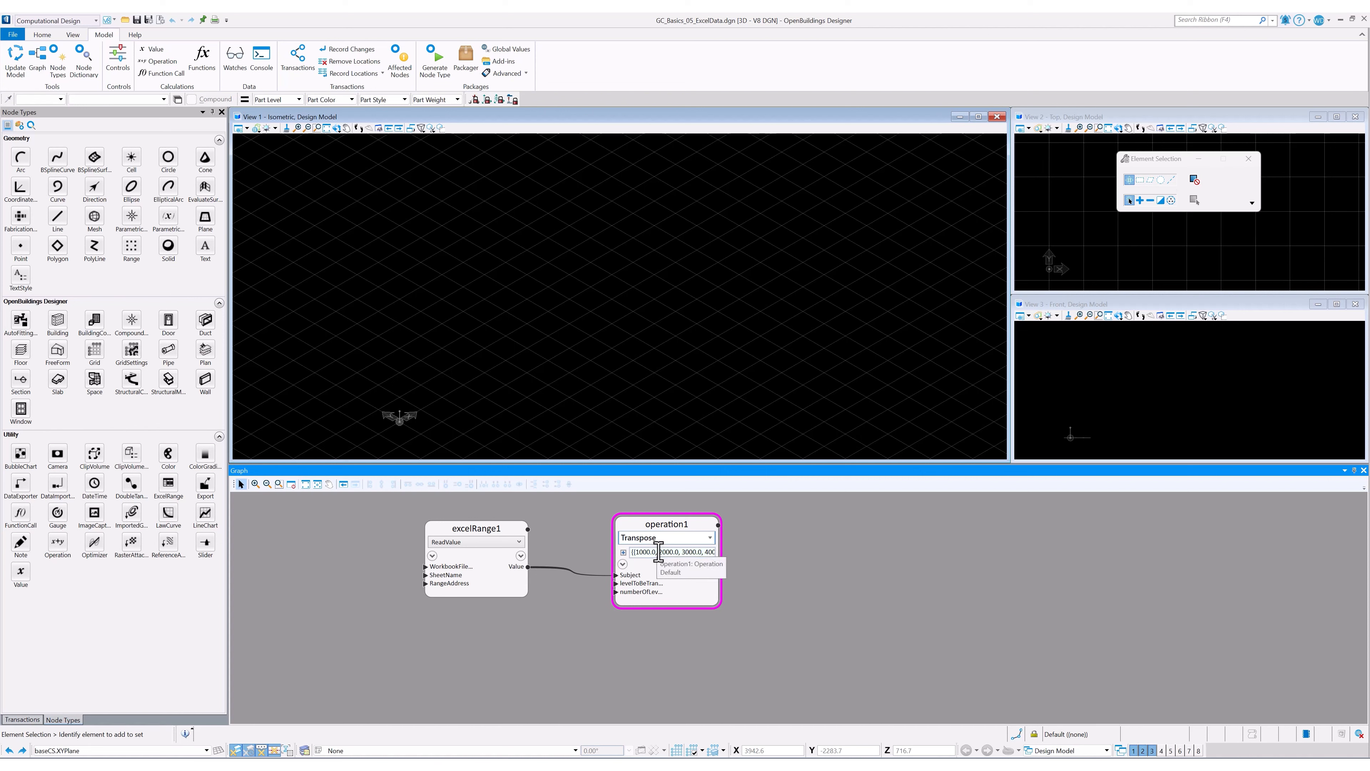
Rename the Transpose operation node as ExcelDataTranspose.
middle_drag(808, 565, 724, 566)
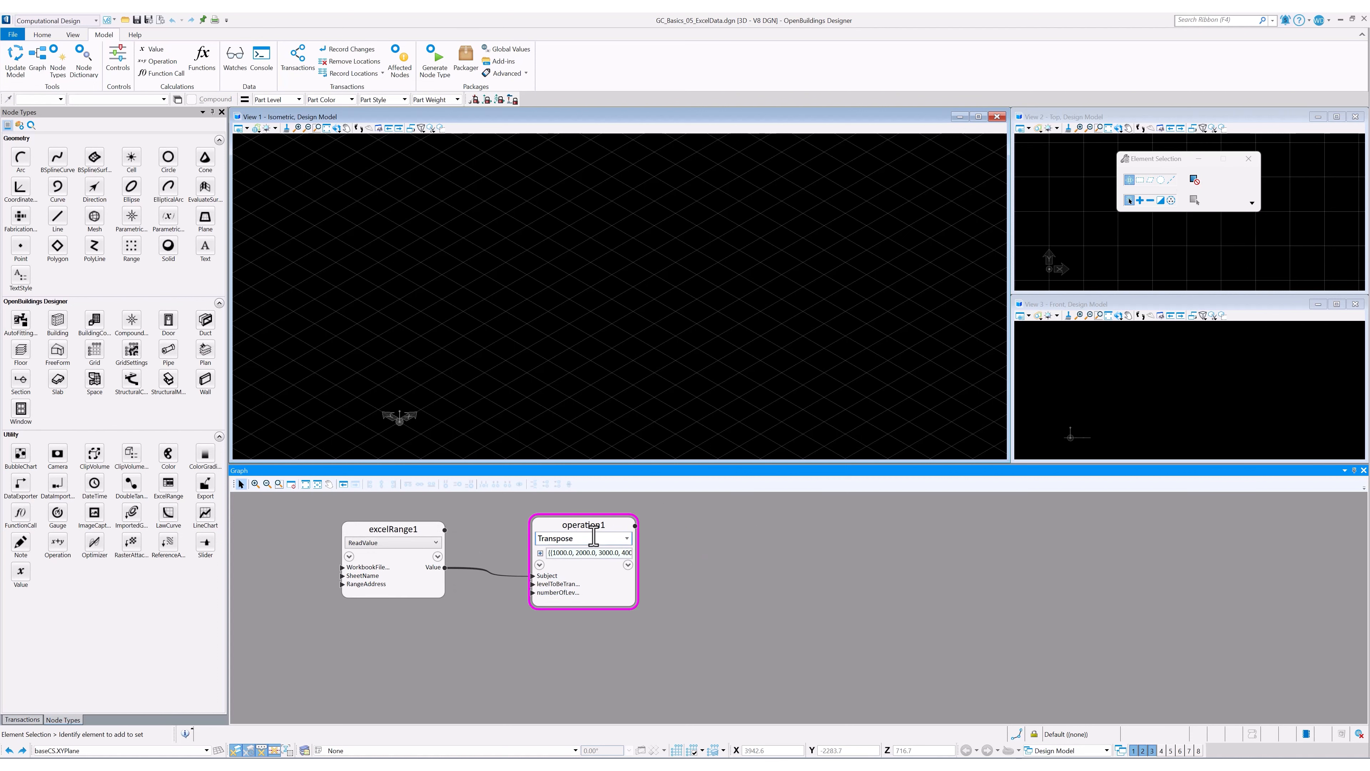
double_click(586, 528)
text(ExceldataTranspose)
key(Return)
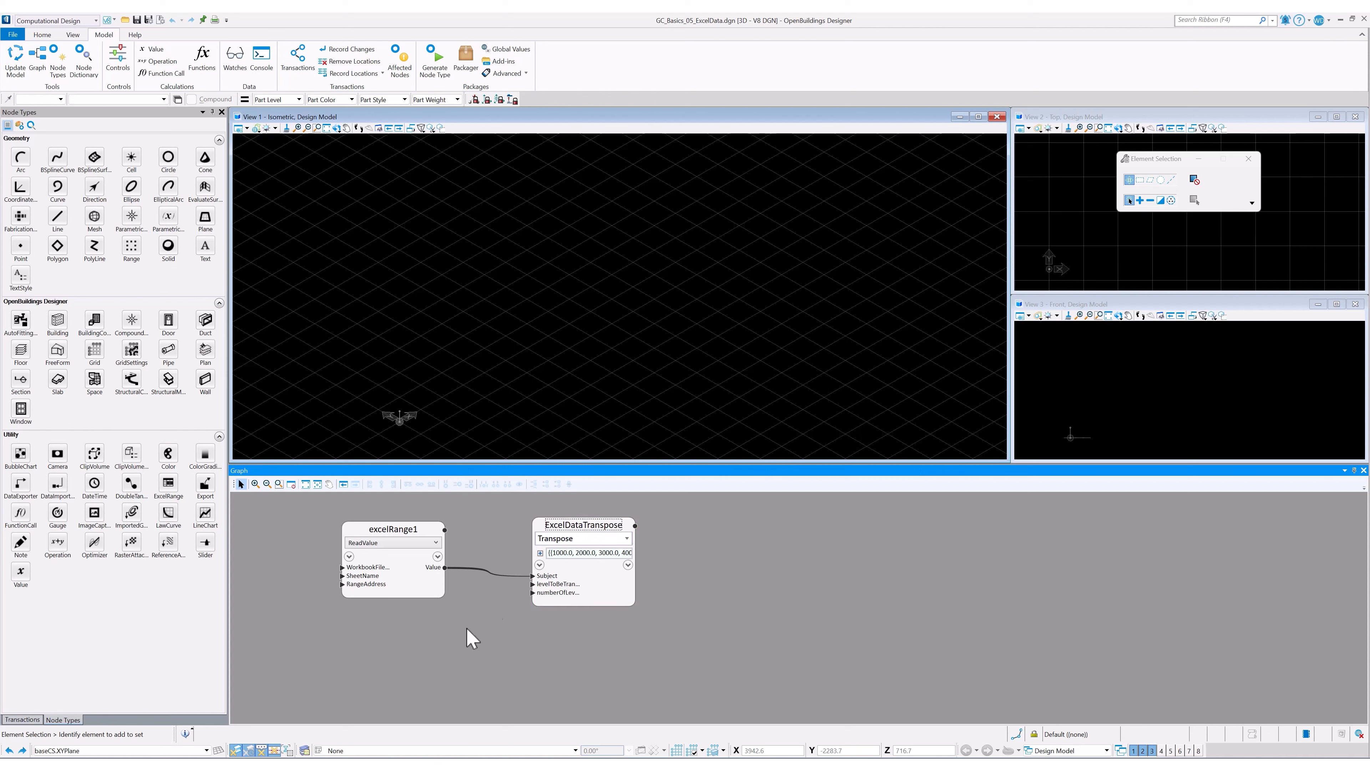
Add a second Operation node and connect the exposed Value output of ExcelDataTranspose to its Subject input.
click(57, 542)
click(744, 553)
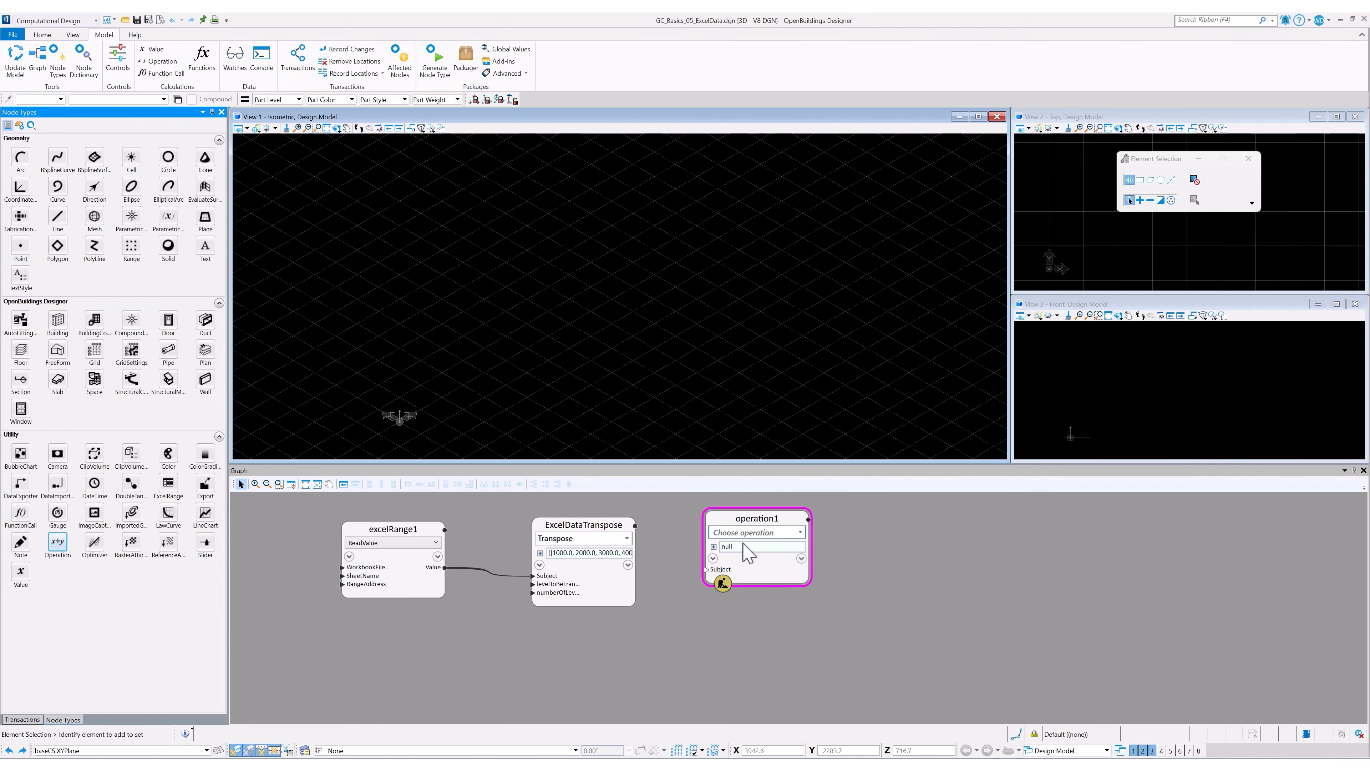
click(628, 564)
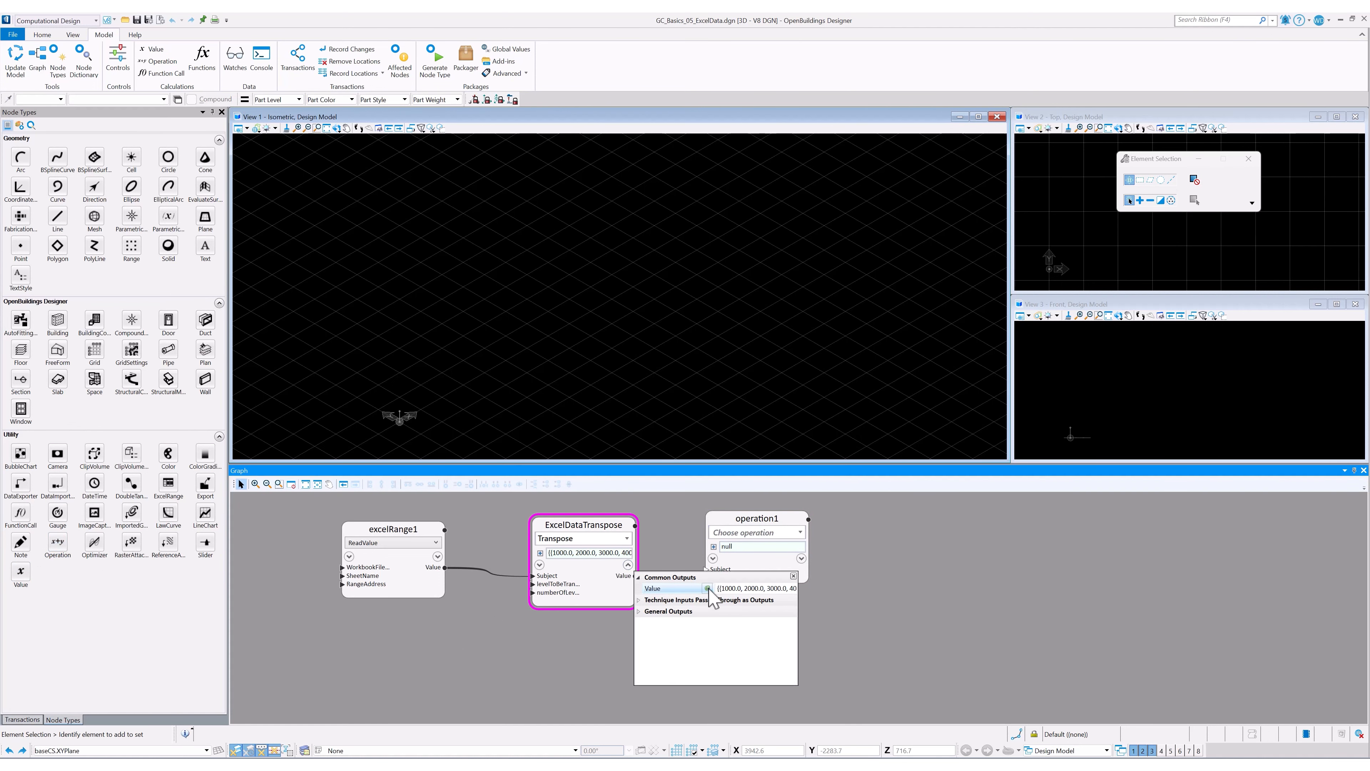
click(674, 525)
mouse_move(634, 576)
mouse_down()
mouse_move(657, 586)
mouse_move(709, 569)
mouse_up()
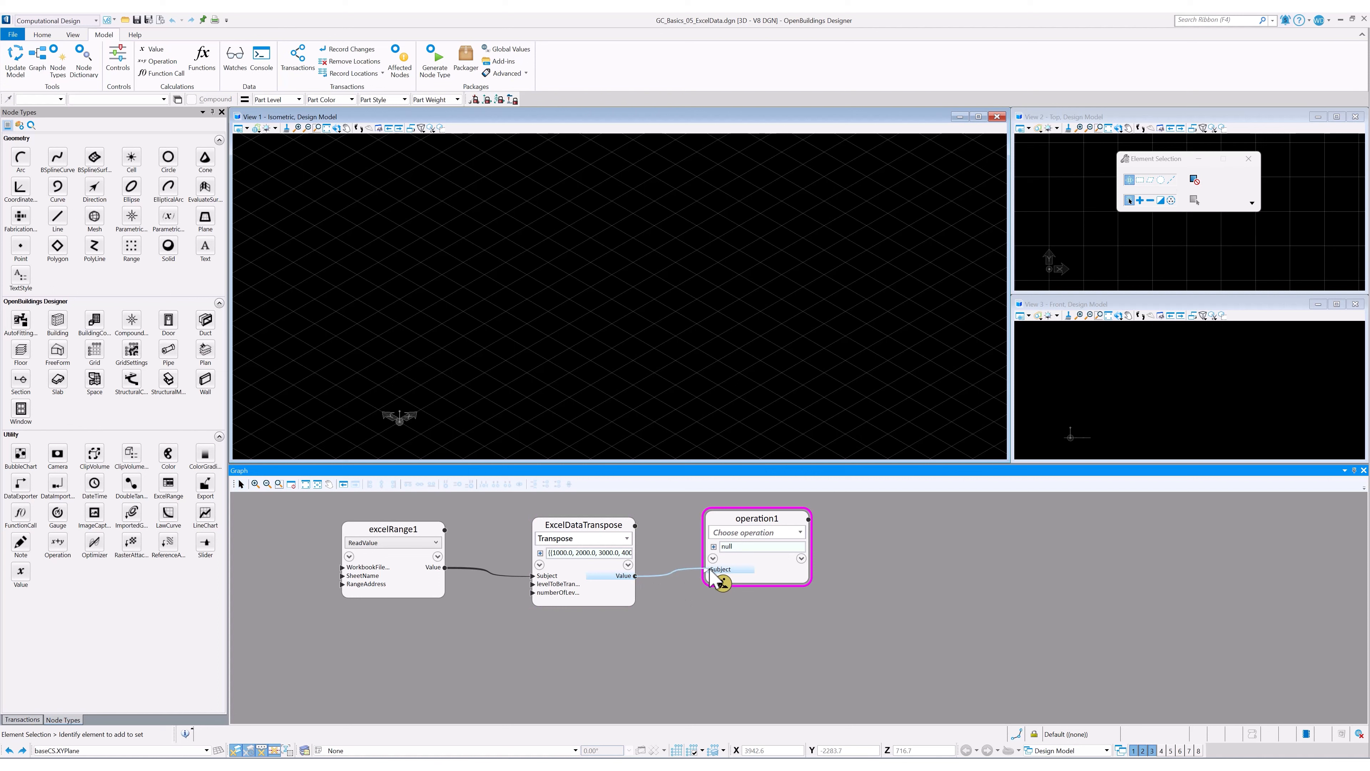
Set the new node's operation to [i] (index) and enter the index position of the first data list.
click(758, 533)
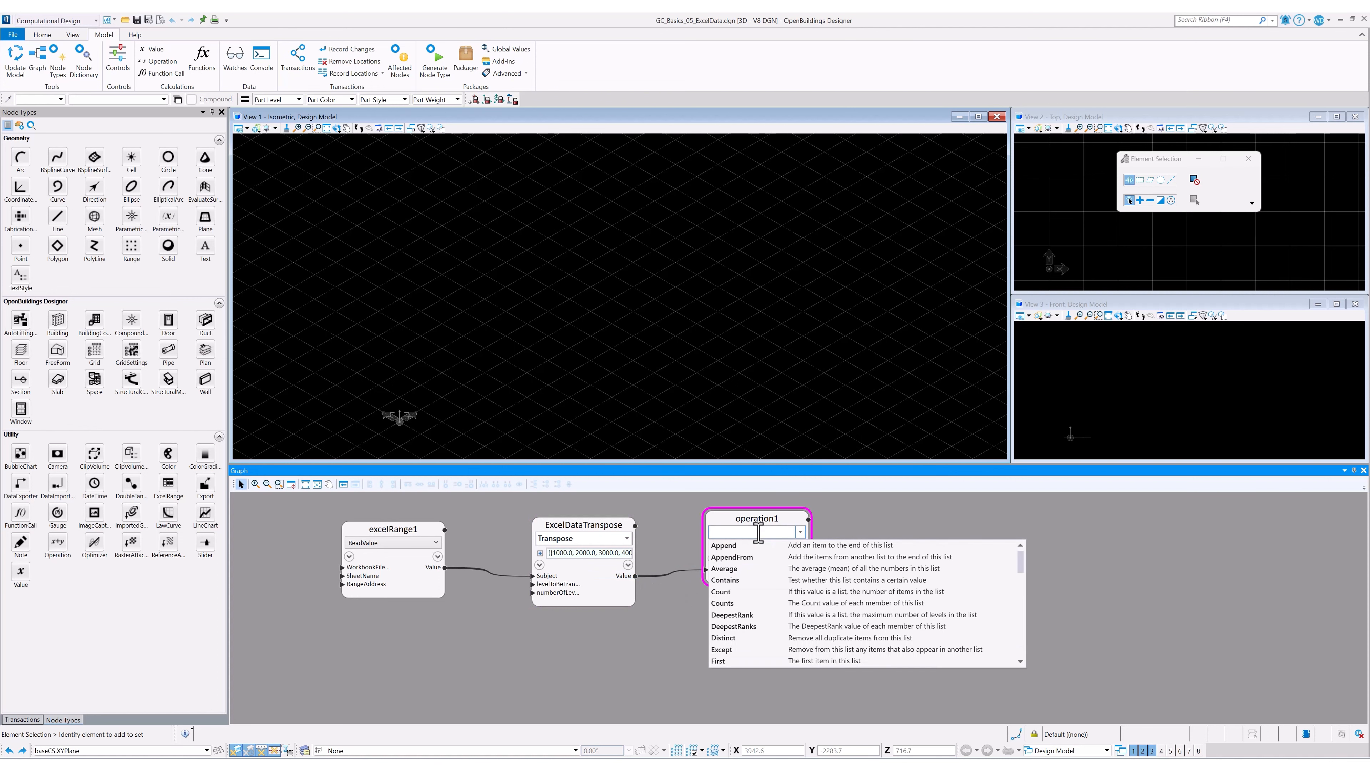
text(index)
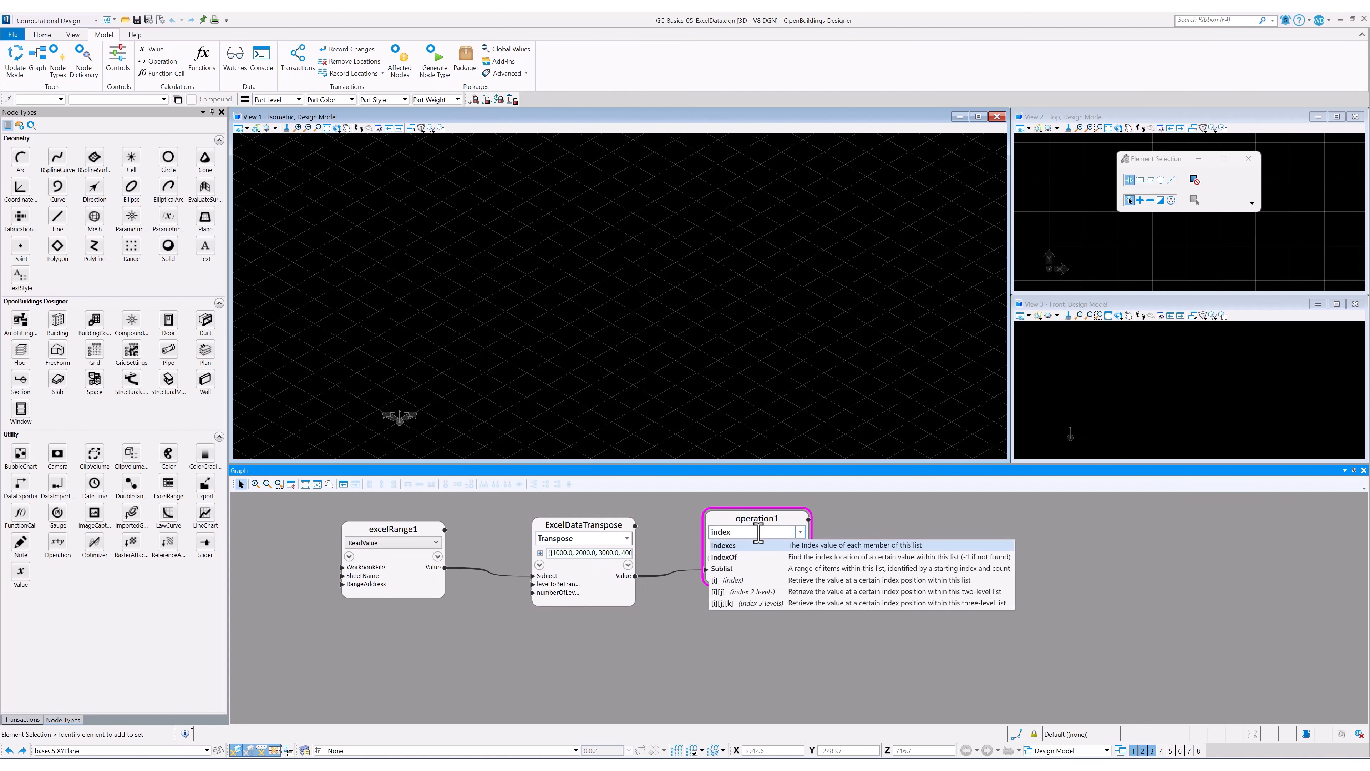
click(738, 581)
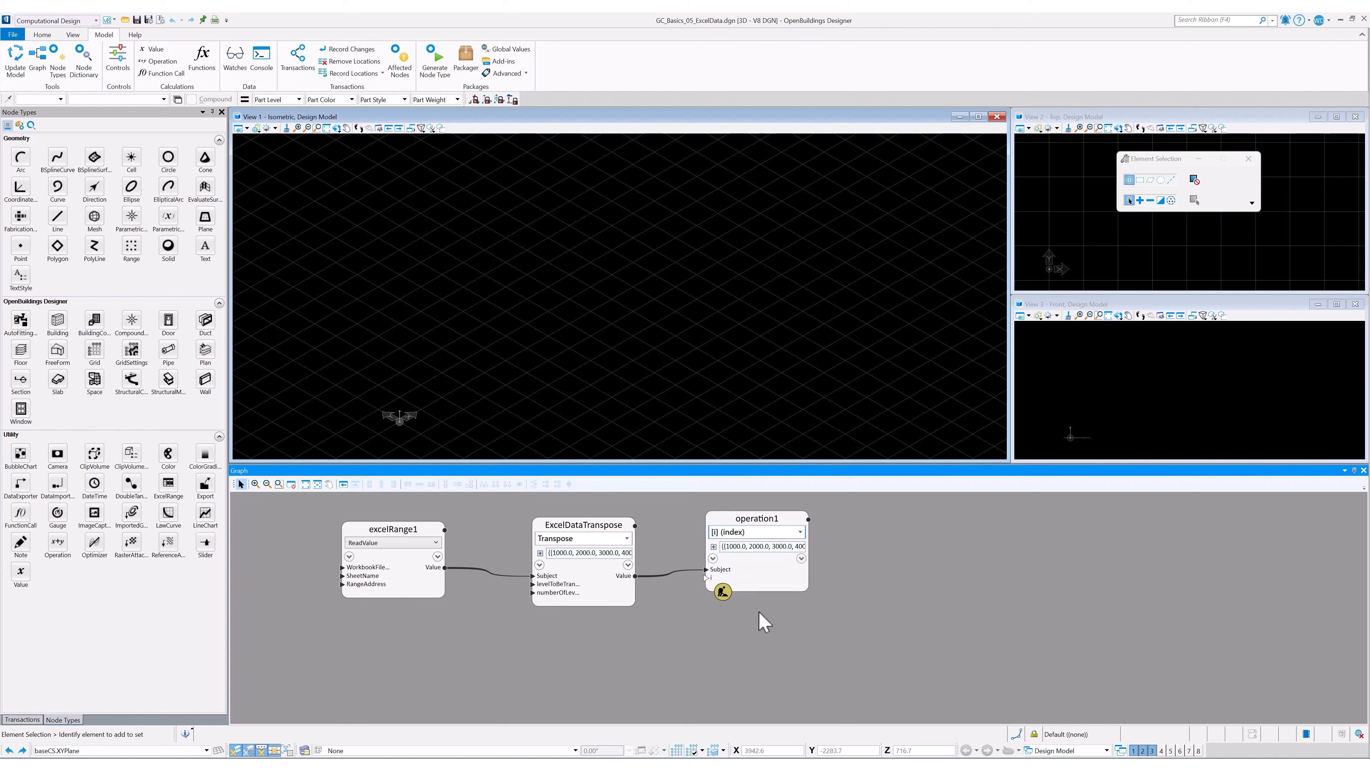
click(723, 577)
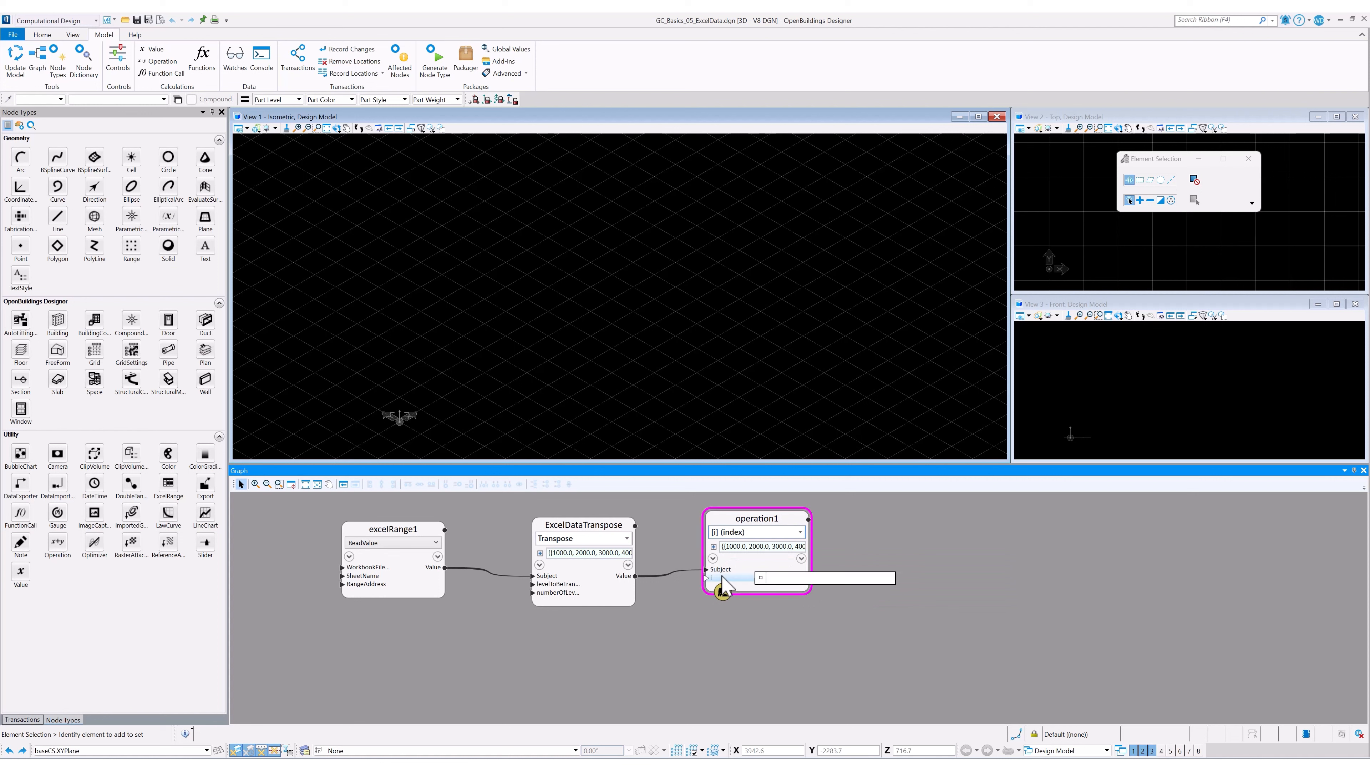
click(784, 577)
key(Return)
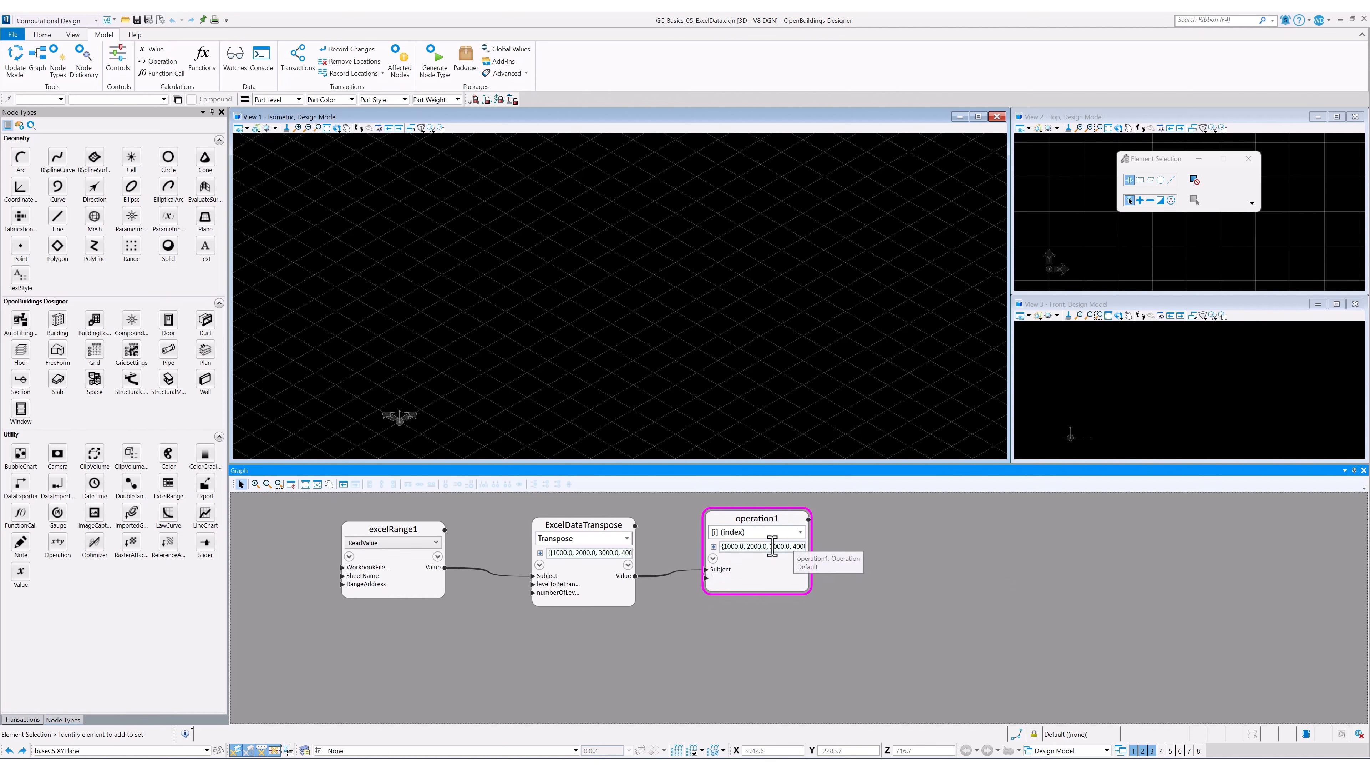
Check the index node's output value and rename the node as ExcelDataDistance.
click(801, 559)
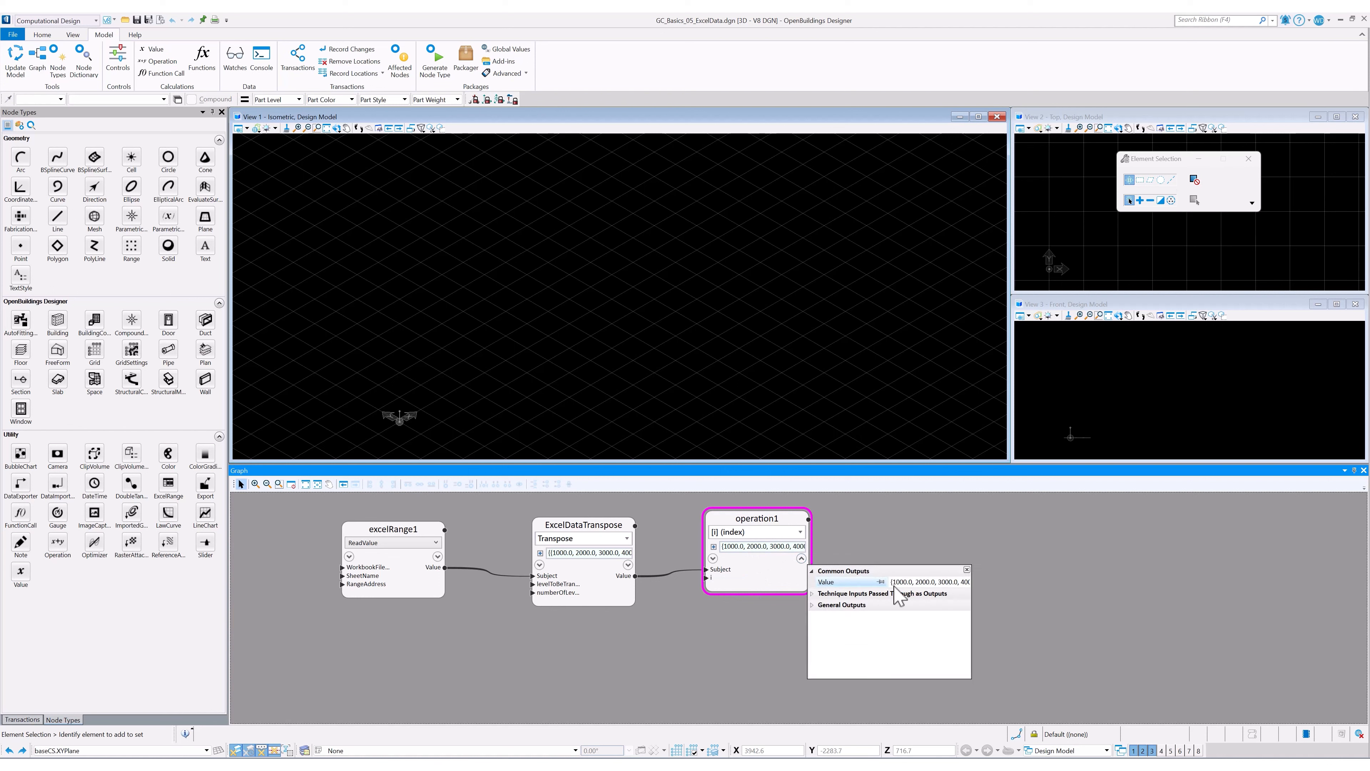
click(801, 558)
click(758, 519)
text(ExcelDataDistance)
key(Return)
Copy the ExcelDataDistance node and paste four duplicates, arranging them in a column beneath the original.
scroll(826, 591, down, 2)
middle_drag(826, 590, 785, 587)
click(709, 568)
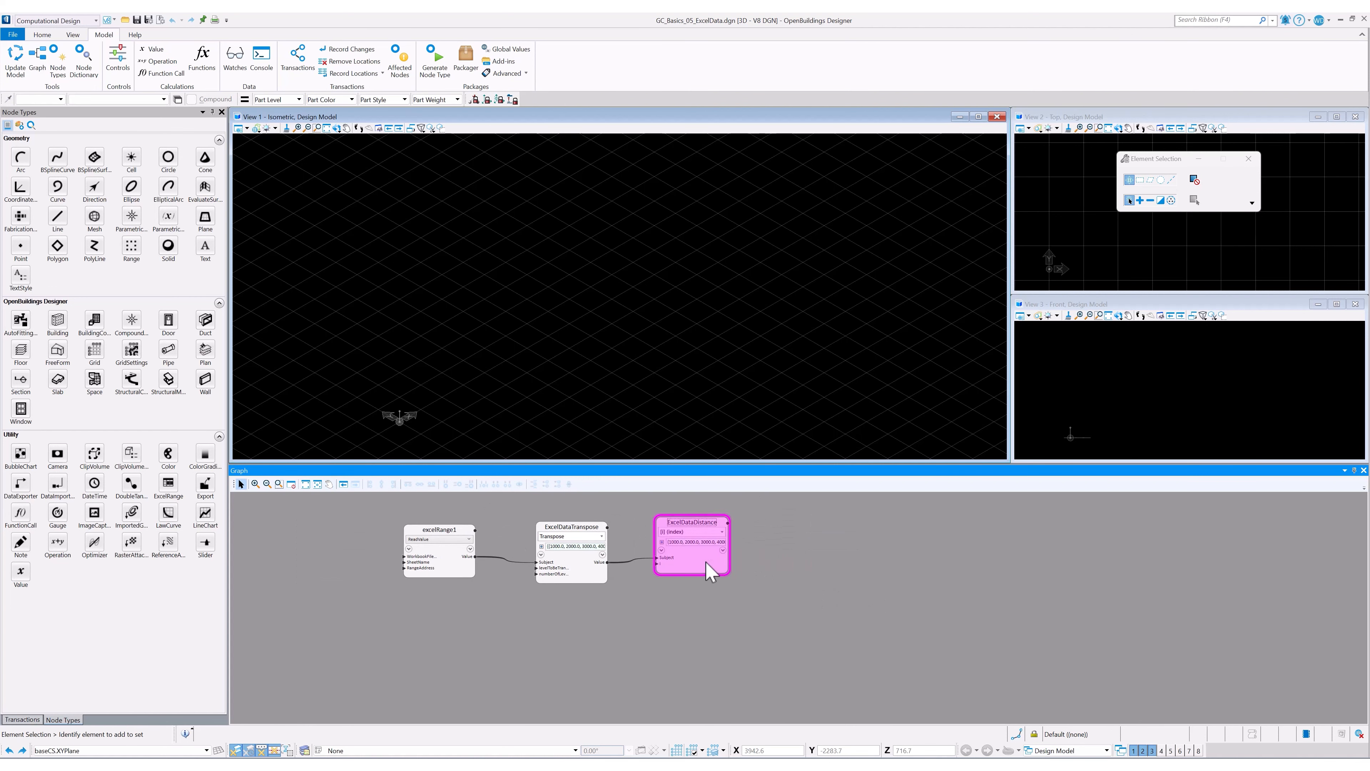
right_click(708, 564)
click(735, 384)
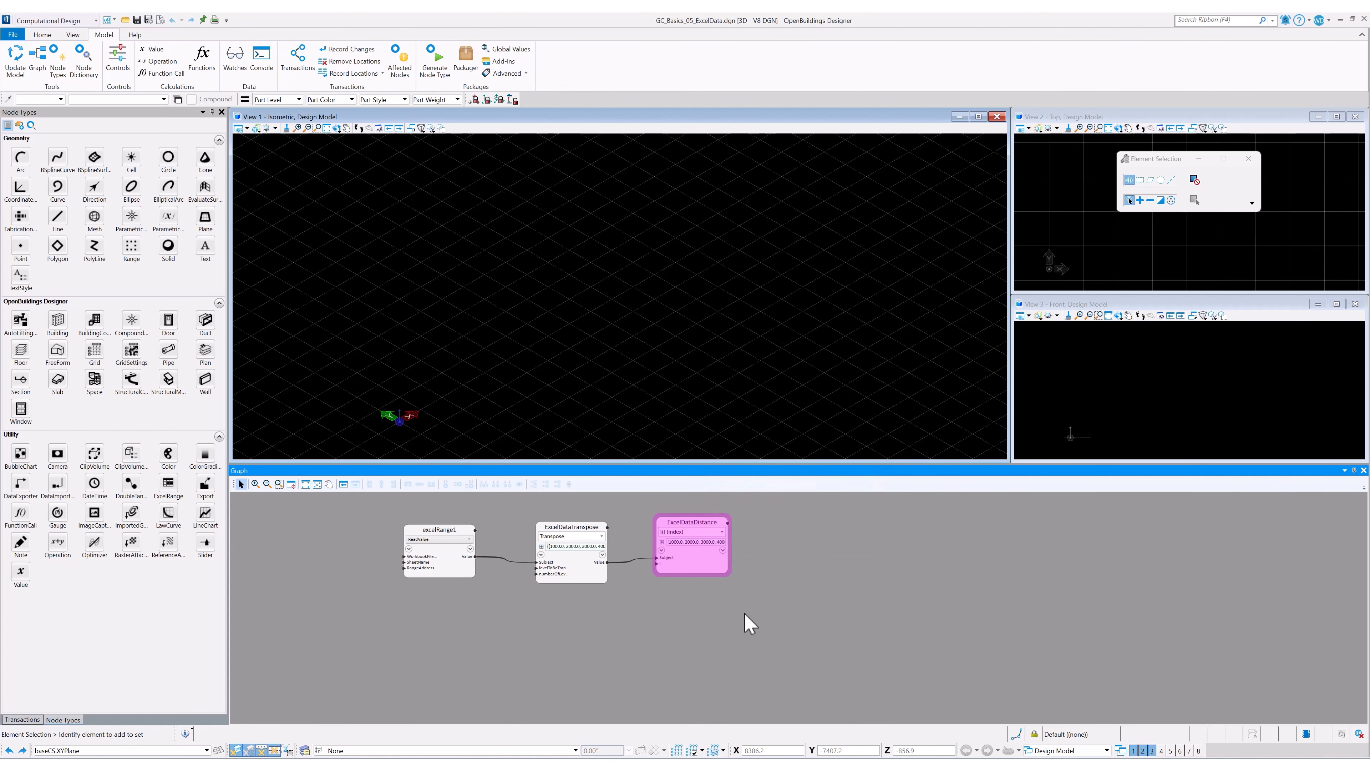
click(700, 604)
right_click(699, 603)
click(726, 613)
drag(714, 620, 668, 596)
right_click(772, 606)
click(794, 613)
drag(784, 623, 666, 660)
middle_drag(725, 713, 734, 641)
right_click(734, 642)
click(758, 649)
drag(770, 655, 705, 637)
right_click(791, 620)
middle_drag(790, 681, 792, 597)
right_click(753, 619)
click(786, 624)
drag(771, 625, 689, 614)
Set the first duplicate's index to 1 and rename it as ExcelDataAngles.
middle_drag(789, 505, 804, 665)
click(738, 622)
text(1)
key(Return)
double_click(721, 581)
drag(719, 582, 758, 579)
key(BackSpace)
text(Angles)
key(Return)
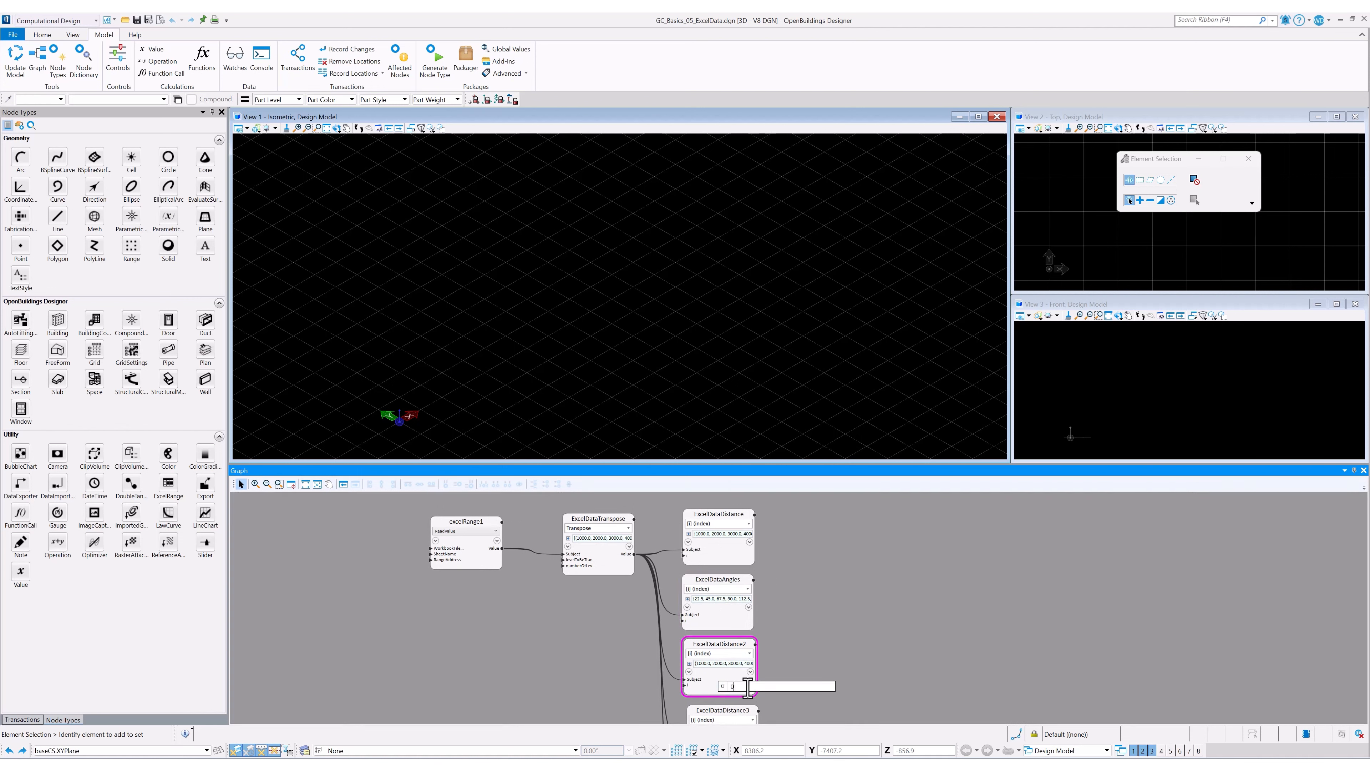
Set the second duplicate's index to 2 and rename it as ExcelDataParamater.
click(748, 689)
text(2)
key(Return)
double_click(723, 645)
drag(721, 645, 759, 649)
key(BackSpace)
text(Paramater)
key(Return)
Rename the third duplicate node as ExcelDataIntegers.
scroll(802, 575, down, 2)
double_click(712, 600)
drag(727, 600, 750, 615)
text(Integers)
key(Return)
Rename the fourth duplicate as ExcelDataText and set its index to the text column.
double_click(719, 664)
drag(714, 664, 752, 670)
key(BackSpace)
text(Text)
key(Return)
click(695, 705)
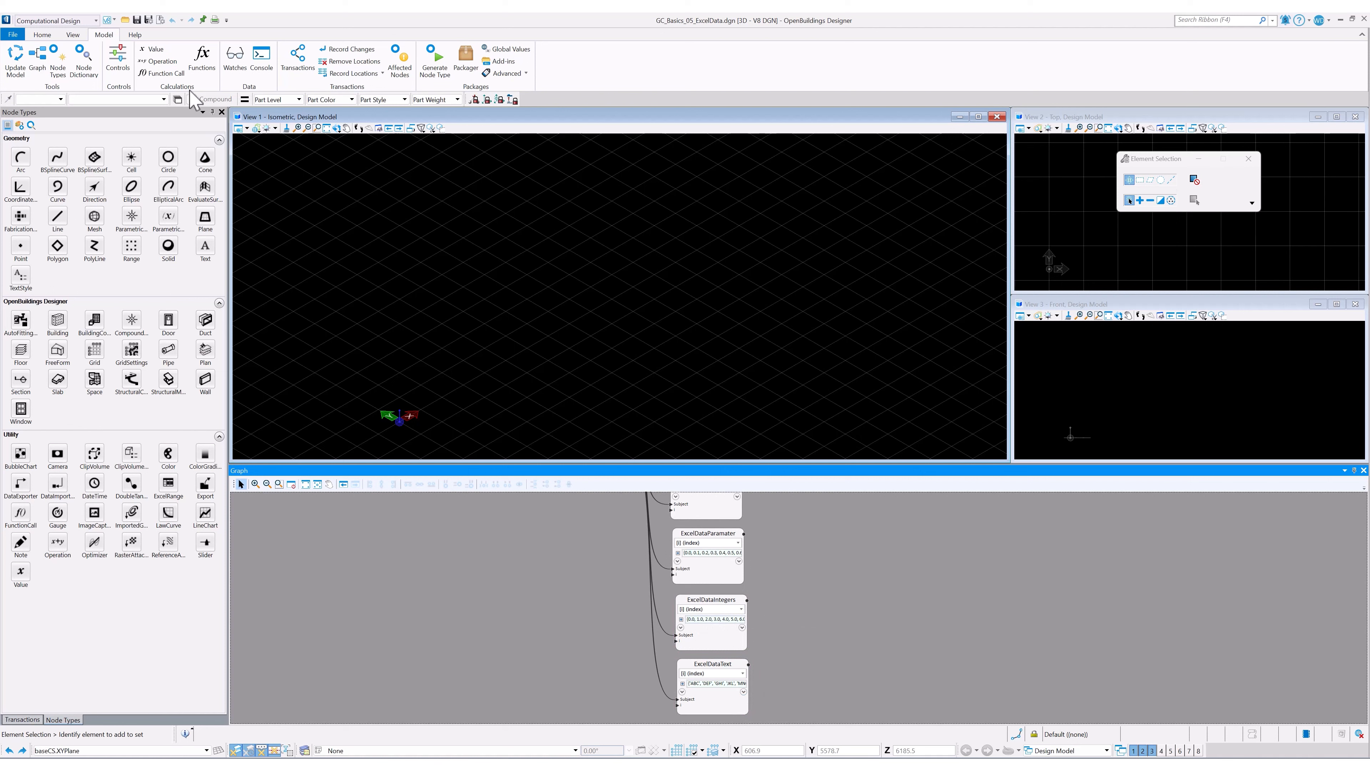
Open the Functions library, select the ToInt function, and place a FunctionCall node beside ExcelDataIntegers.
click(203, 65)
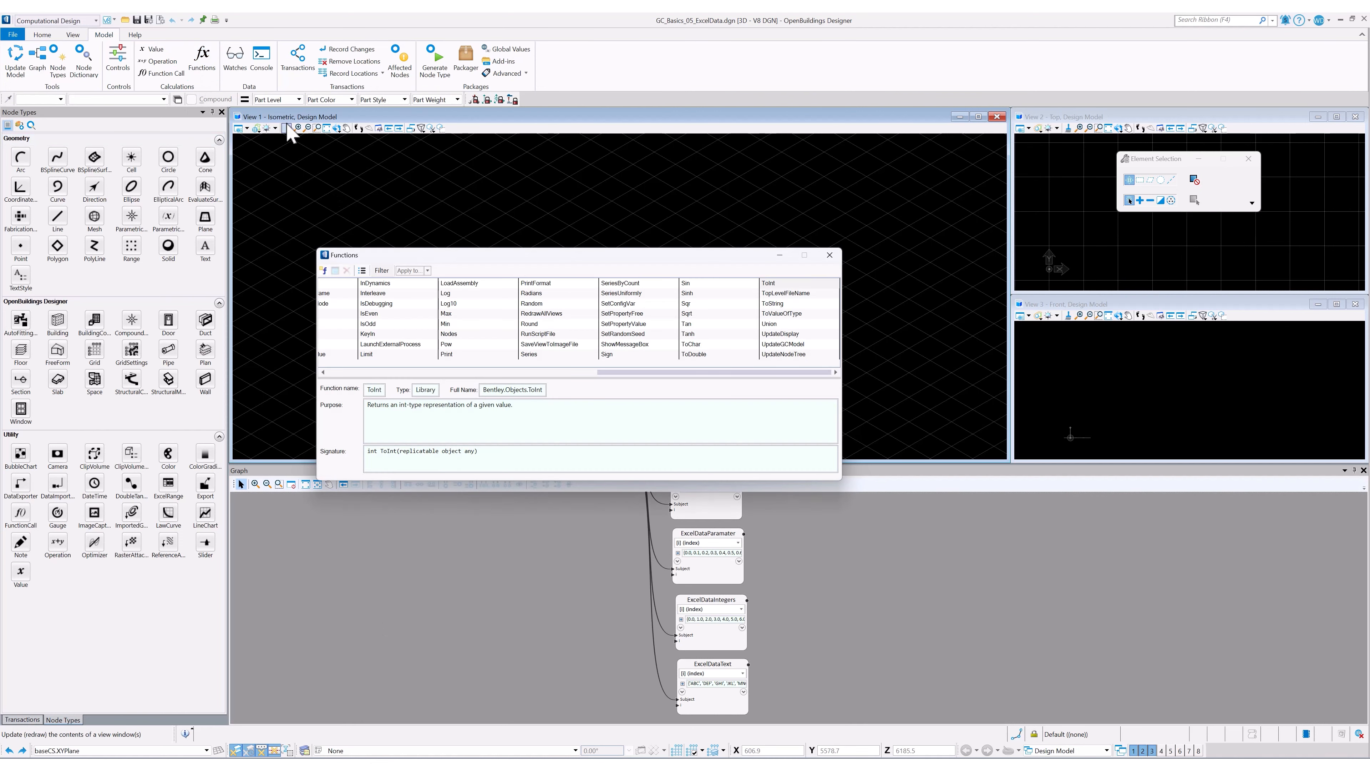
drag(555, 259, 633, 206)
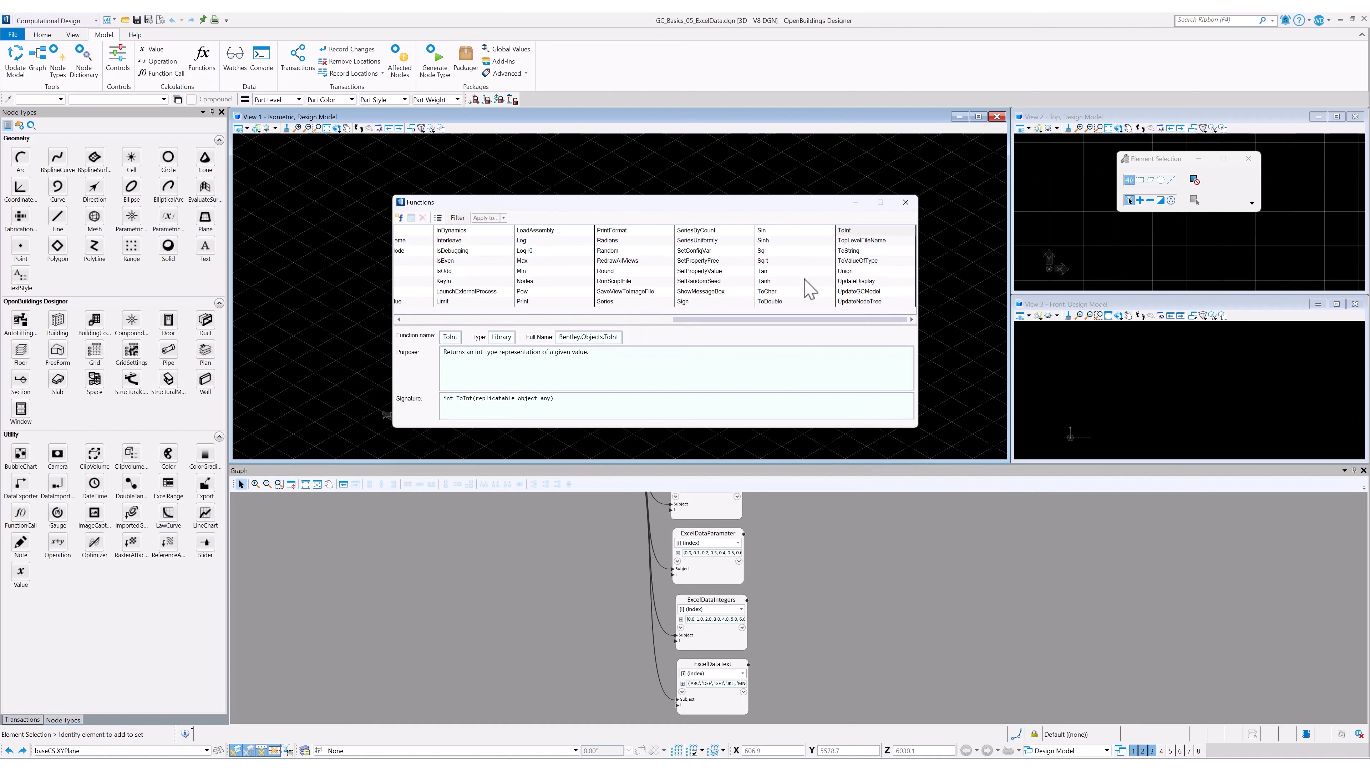
click(855, 231)
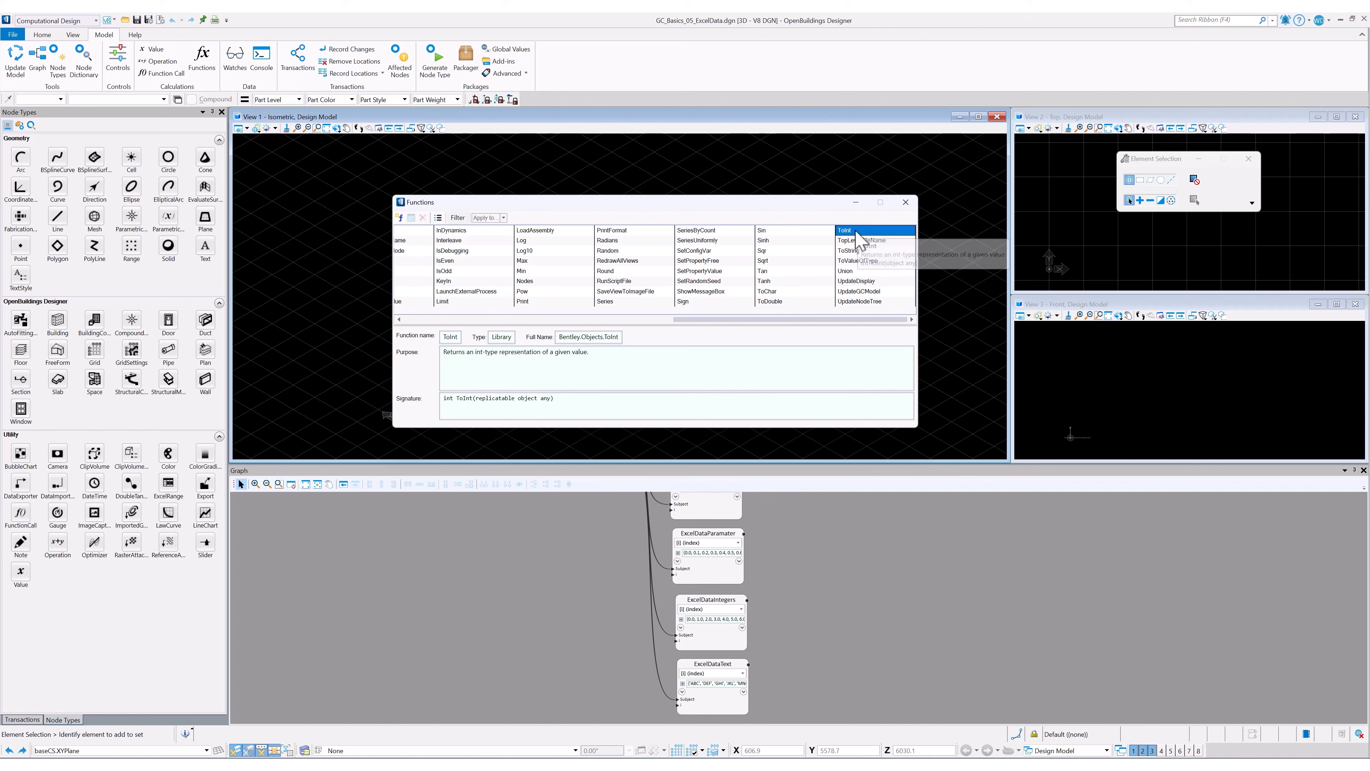
drag(854, 233, 837, 622)
click(783, 654)
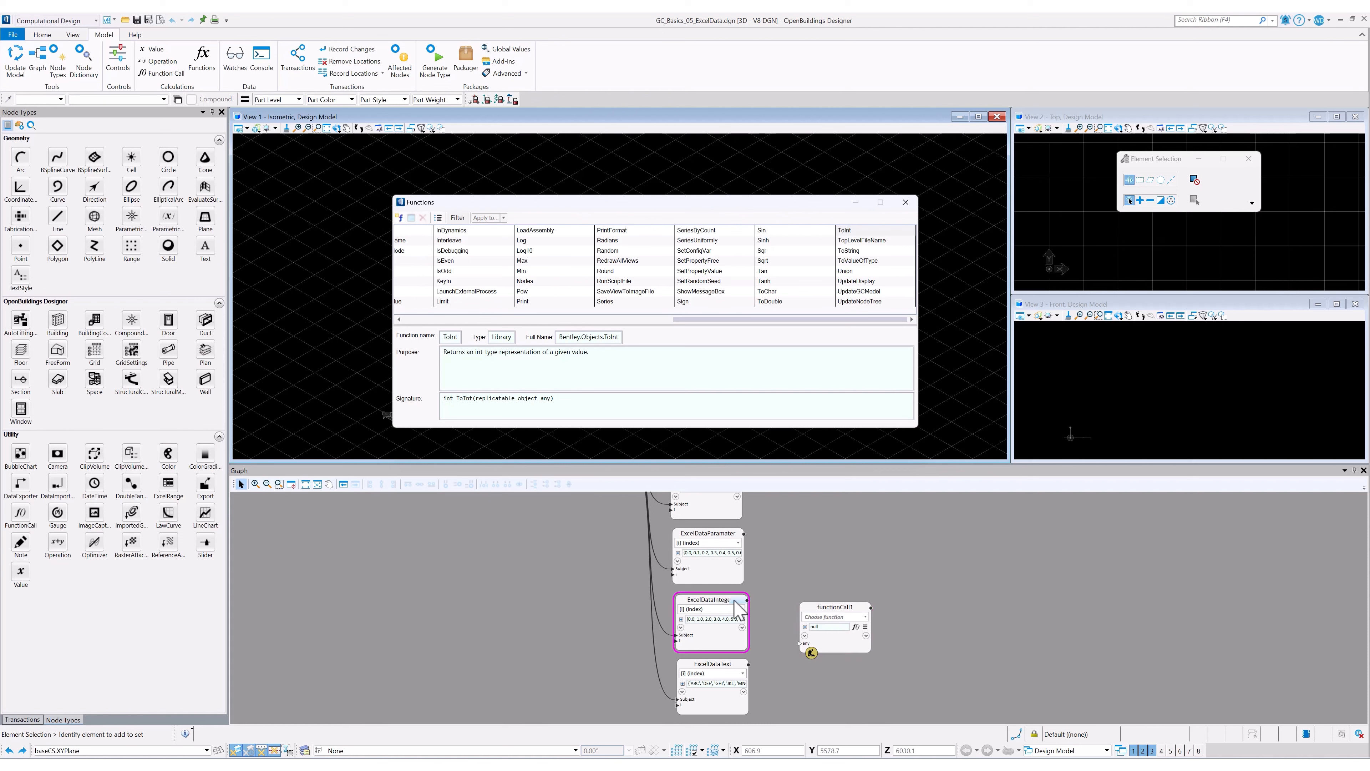
Connect ExcelDataIntegers to the function call's any input, rename the node ExcelToInt and position it beside its source.
drag(747, 600, 800, 643)
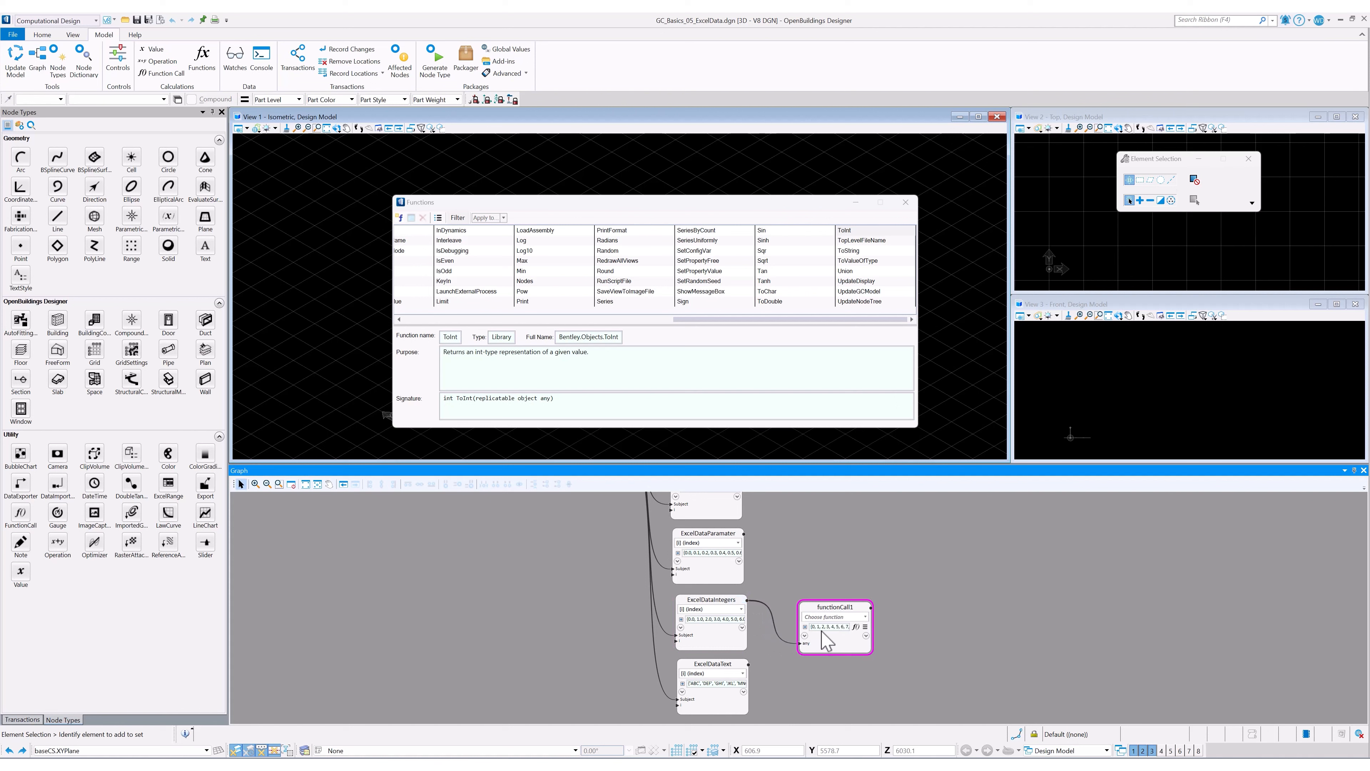
double_click(838, 608)
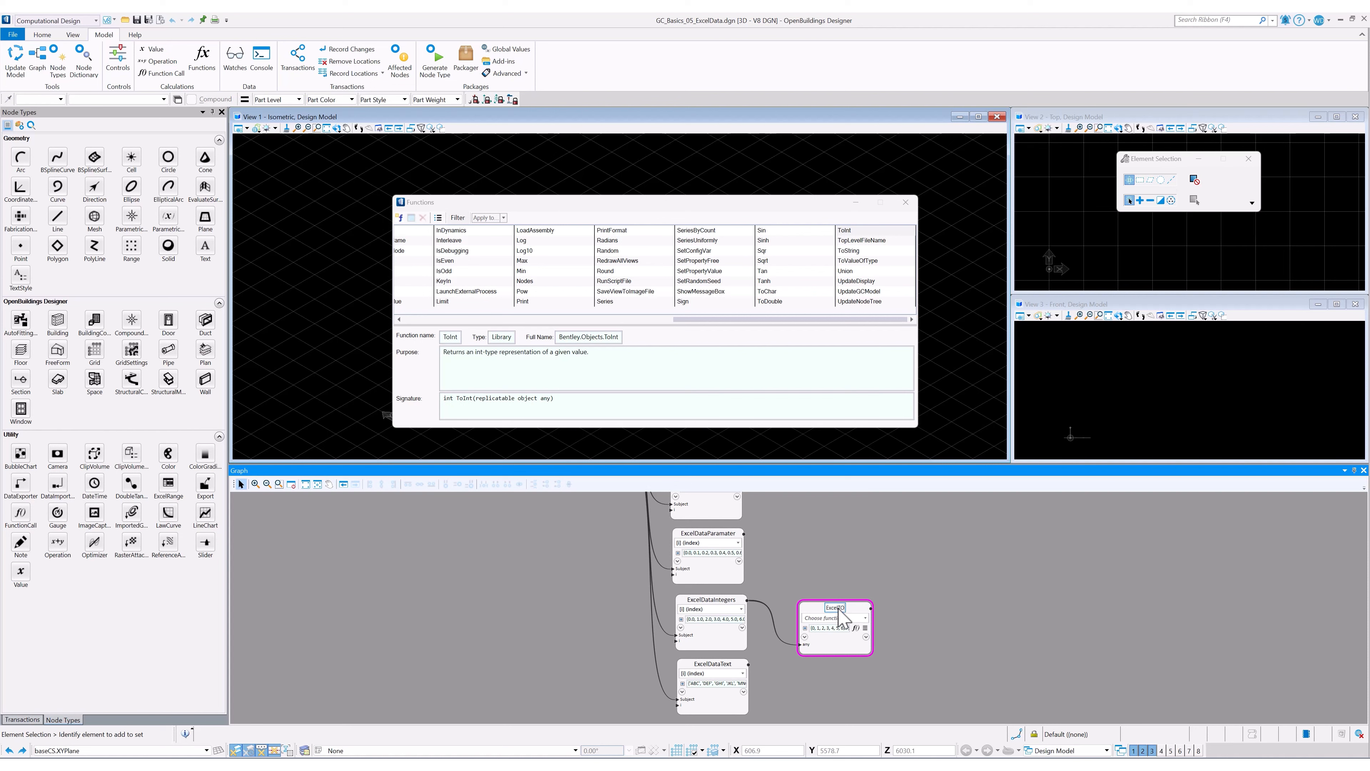
key(Return)
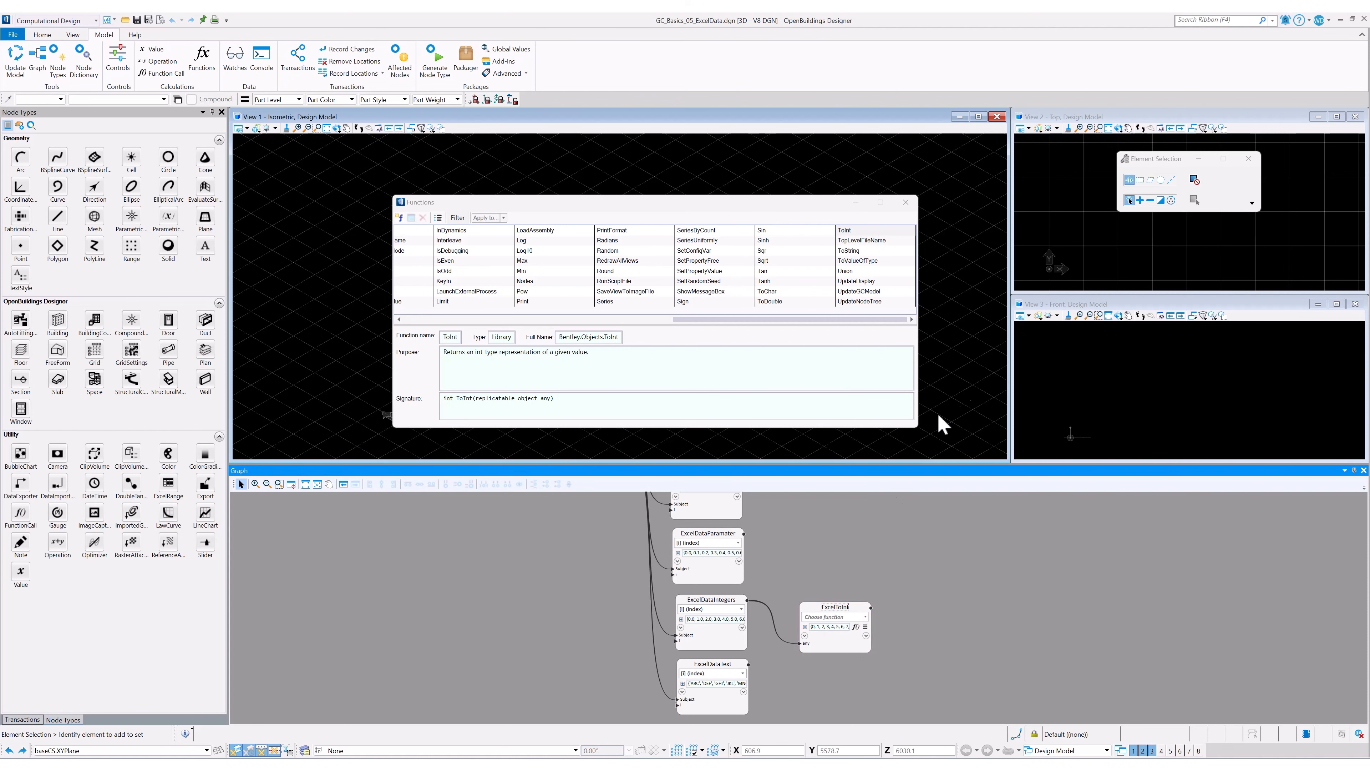
click(905, 202)
drag(828, 609, 803, 601)
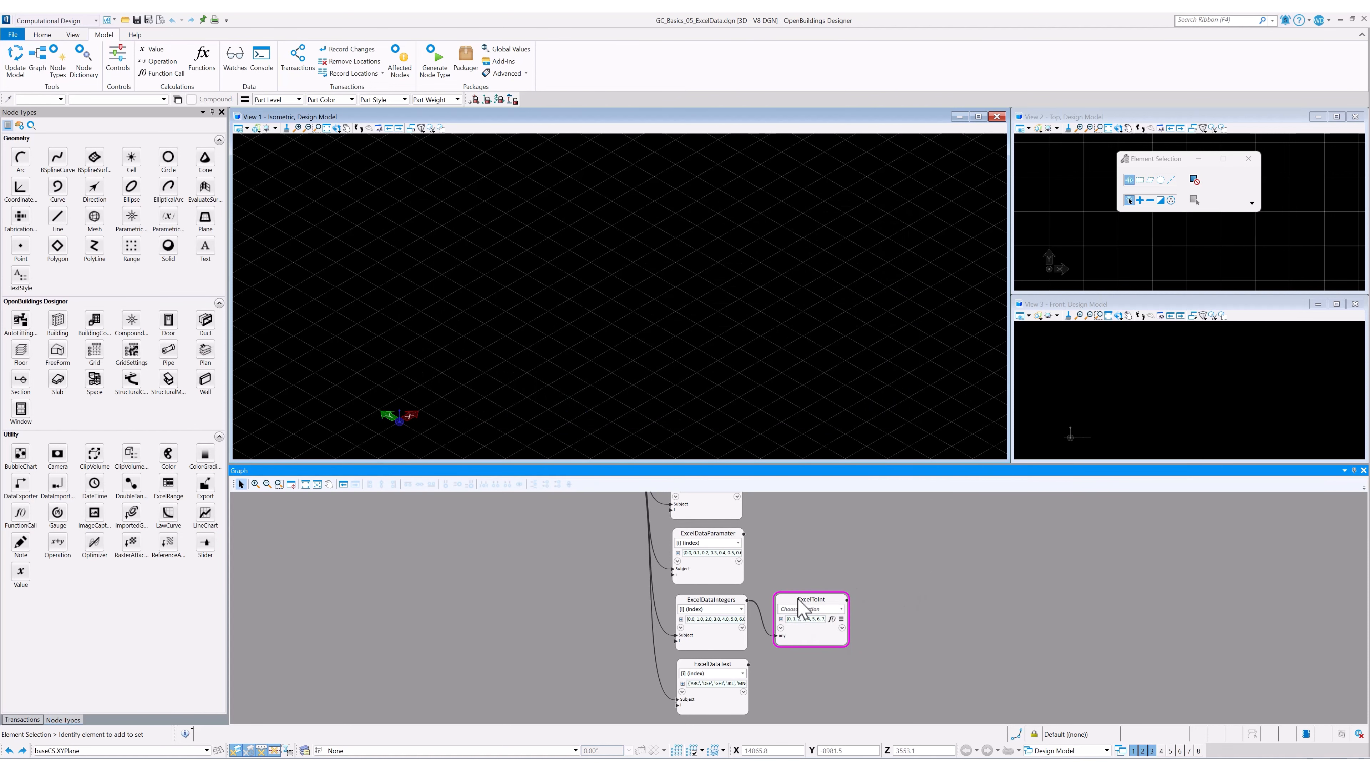
middle_drag(572, 581, 591, 617)
scroll(590, 590, down, 2)
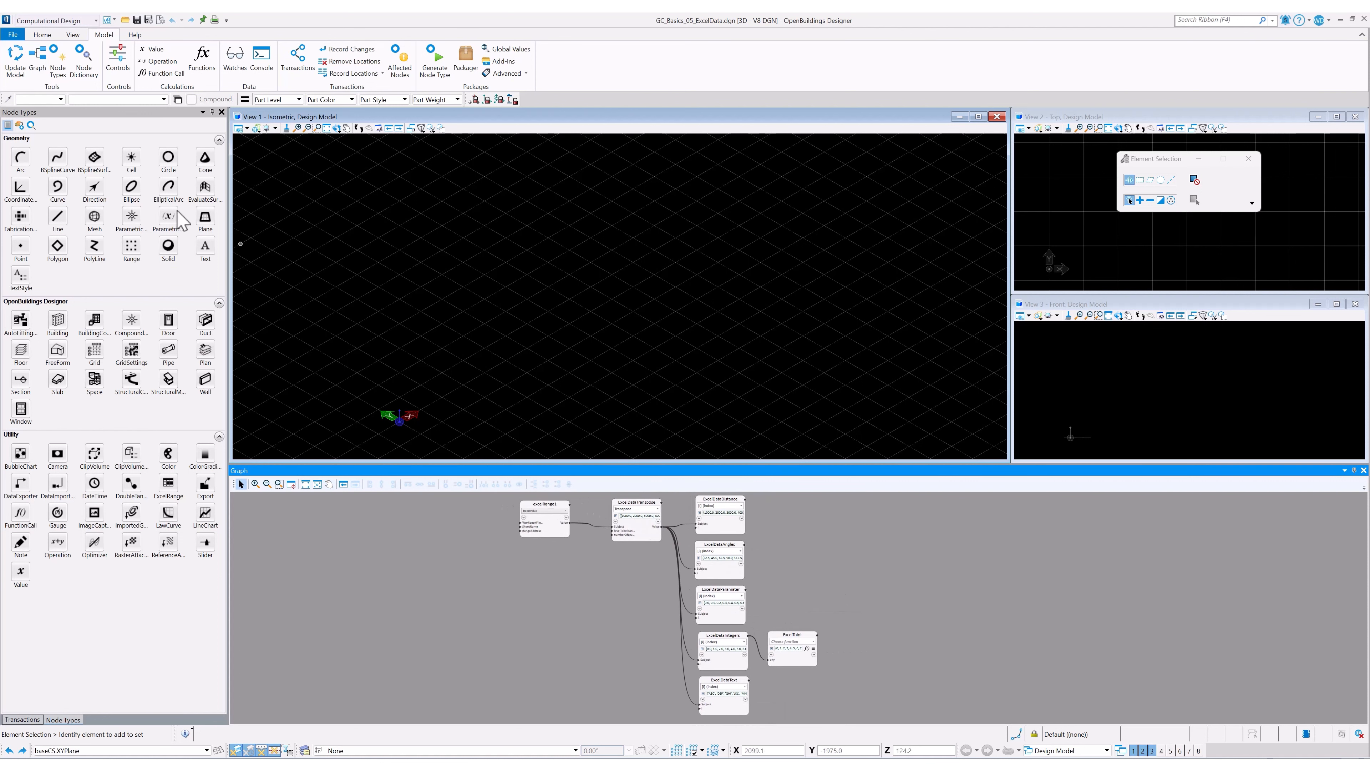
click(42, 35)
click(461, 54)
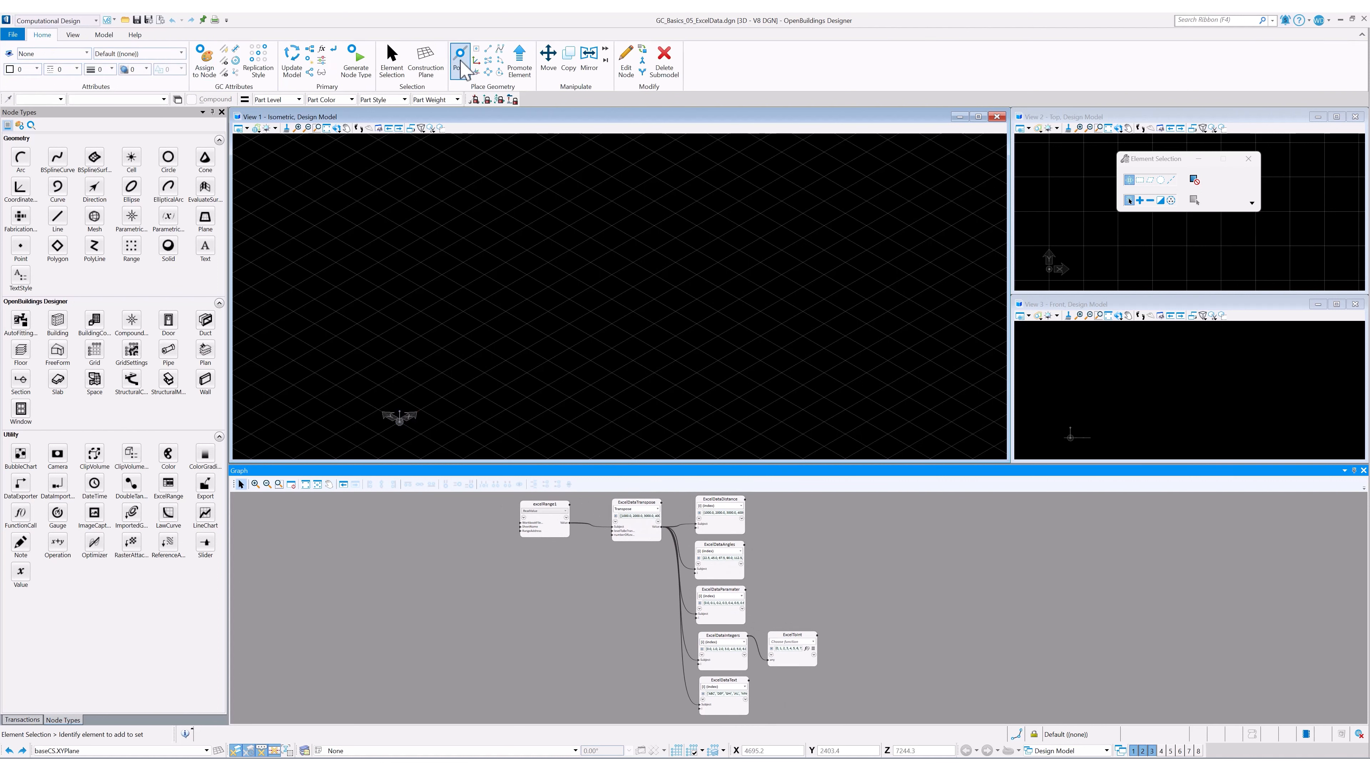
click(724, 436)
click(733, 446)
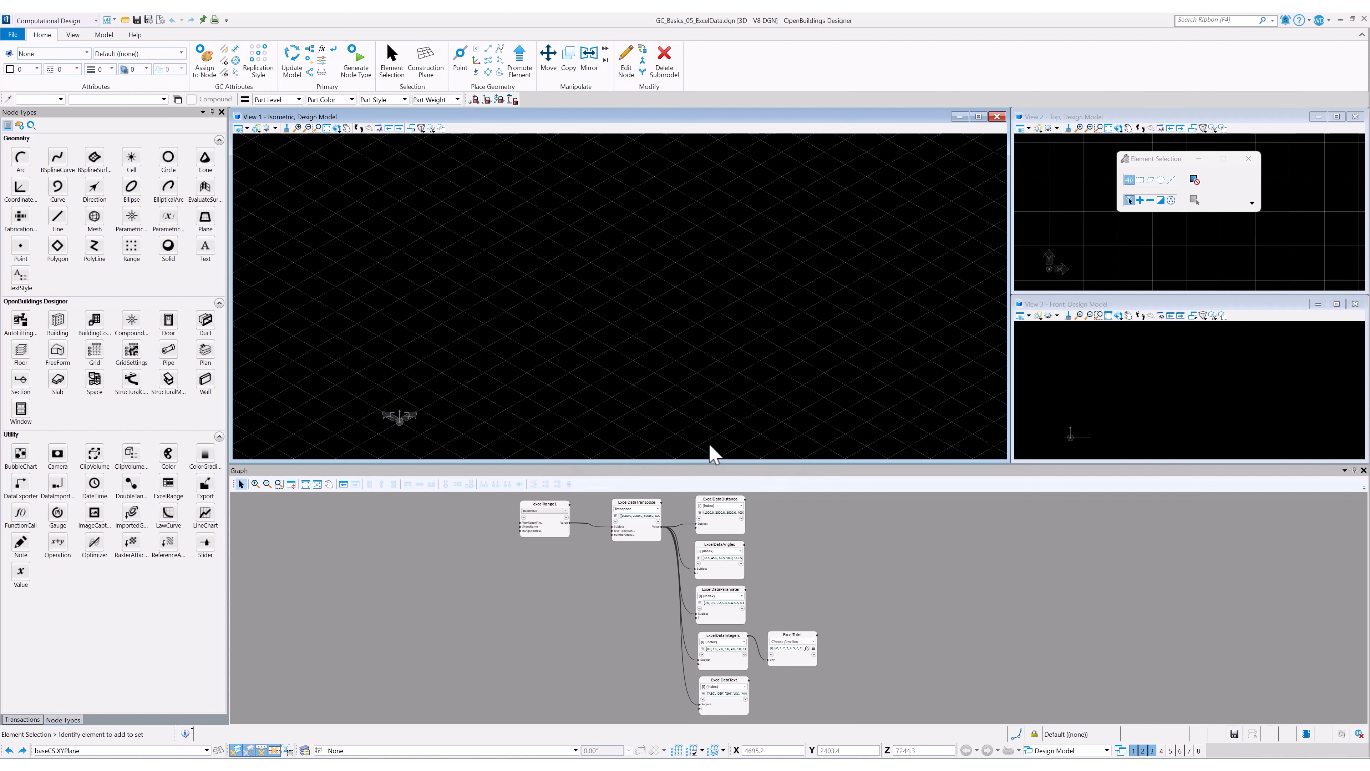
key(Escape)
Move the baseCS node to the empty graph area below and left of the excelRange1 node.
middle_drag(578, 655, 584, 596)
drag(710, 678, 463, 518)
middle_drag(603, 534, 665, 629)
drag(529, 614, 511, 608)
Place a Line node beside baseCS and set its technique to ByStartPointDirectionLength.
drag(58, 218, 596, 621)
scroll(595, 637, up, 4)
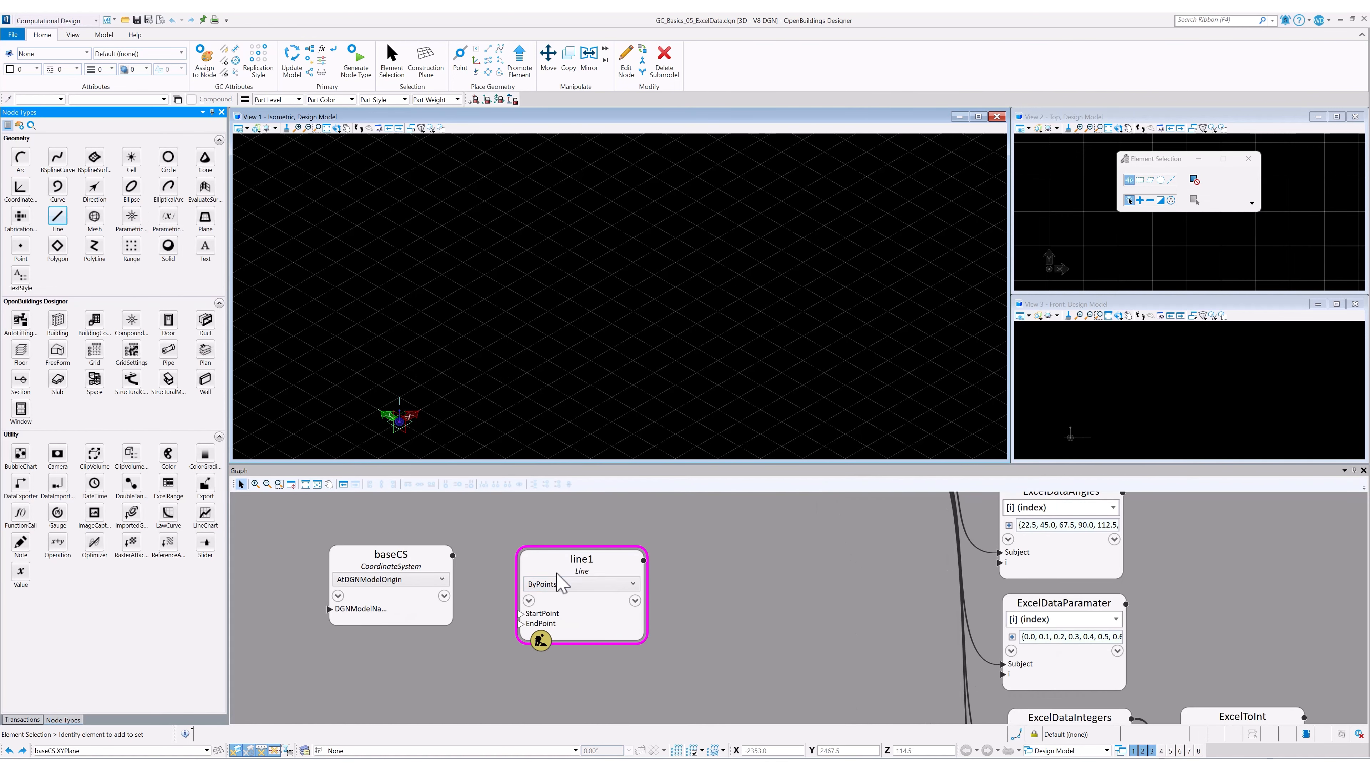
click(572, 584)
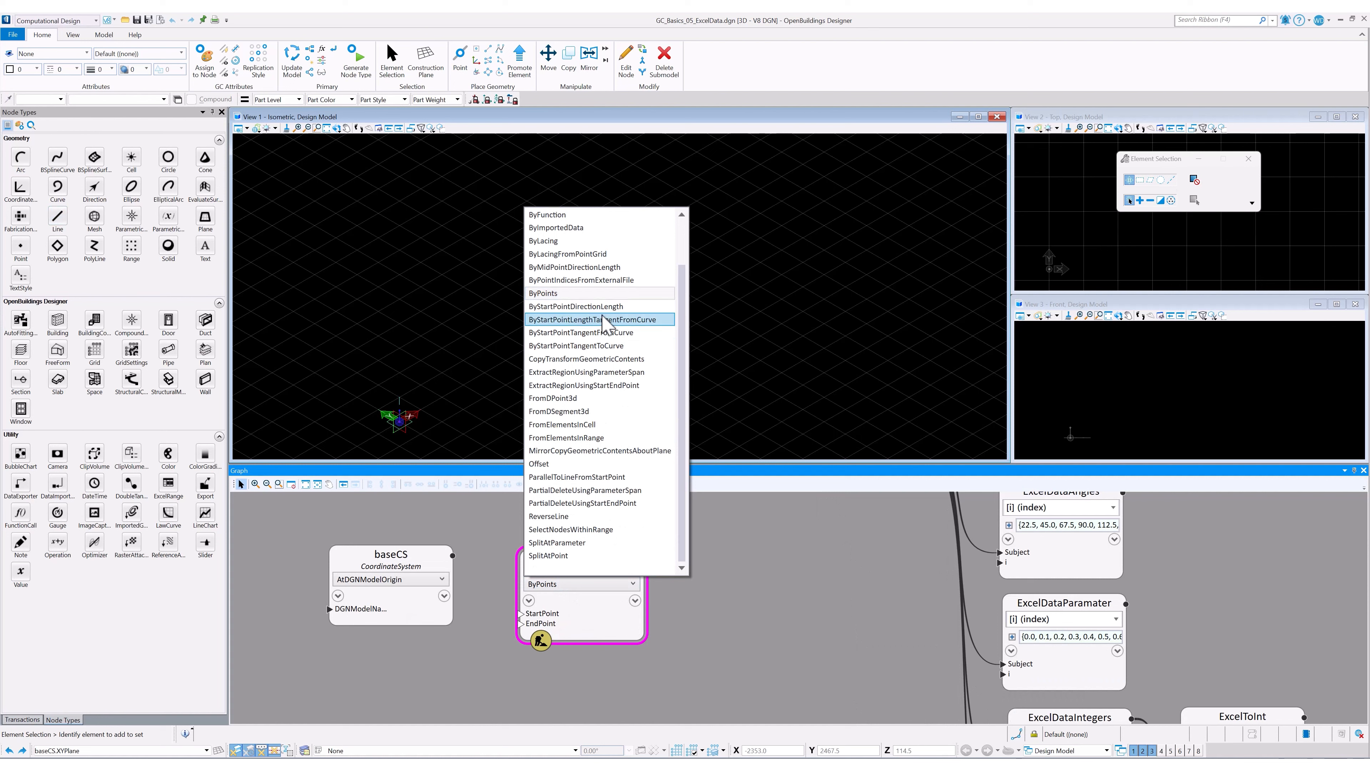
click(588, 306)
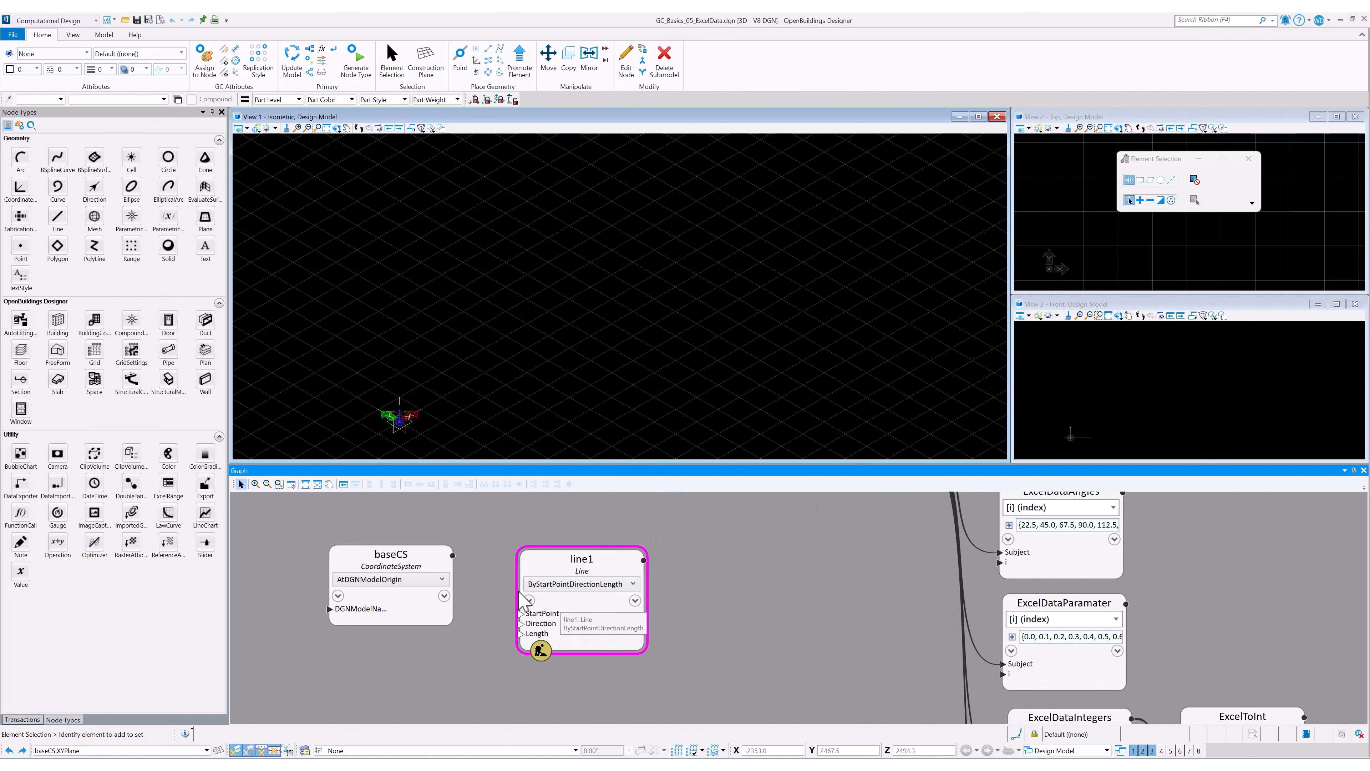
Define line1 with baseCS as StartPoint, baseCS.XDirection as Direction and a Length of 15000.
drag(453, 555, 521, 613)
double_click(542, 624)
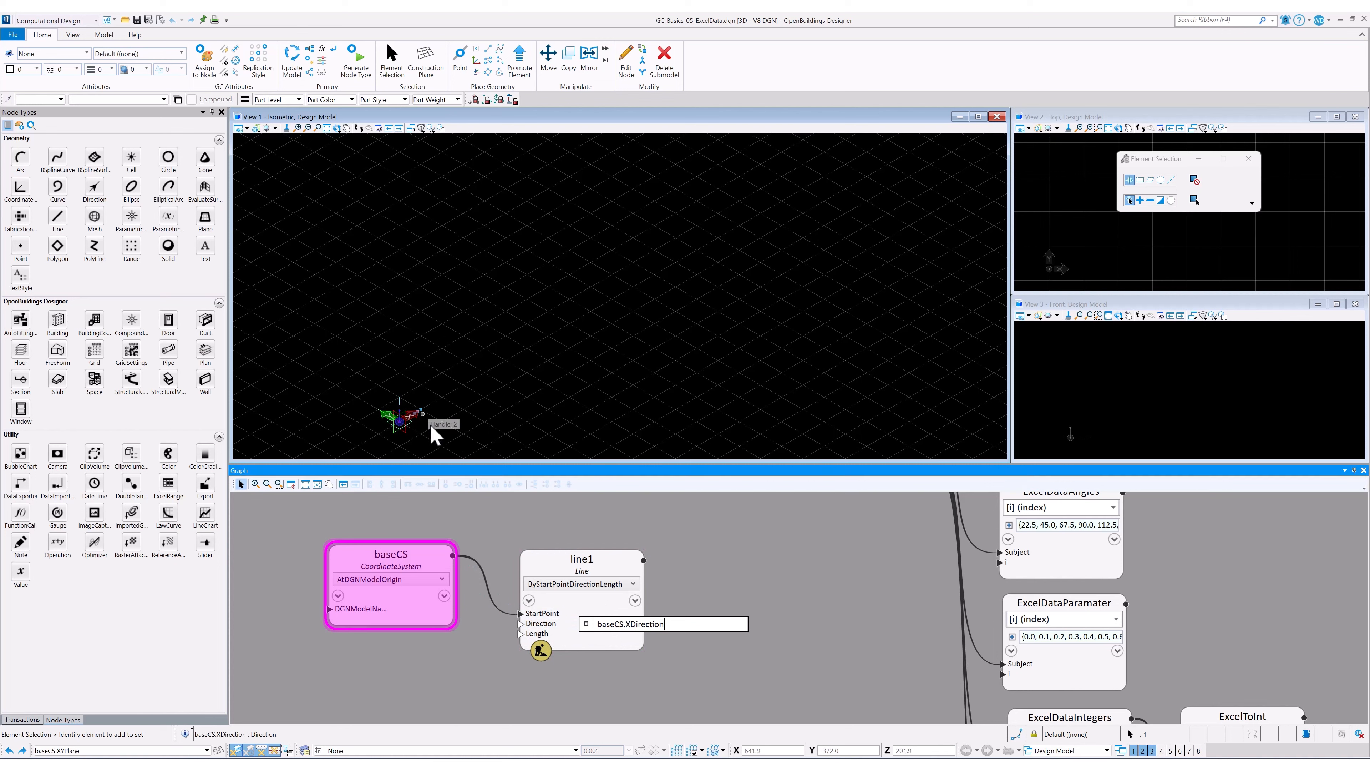
click(423, 416)
text(15000)
key(Return)
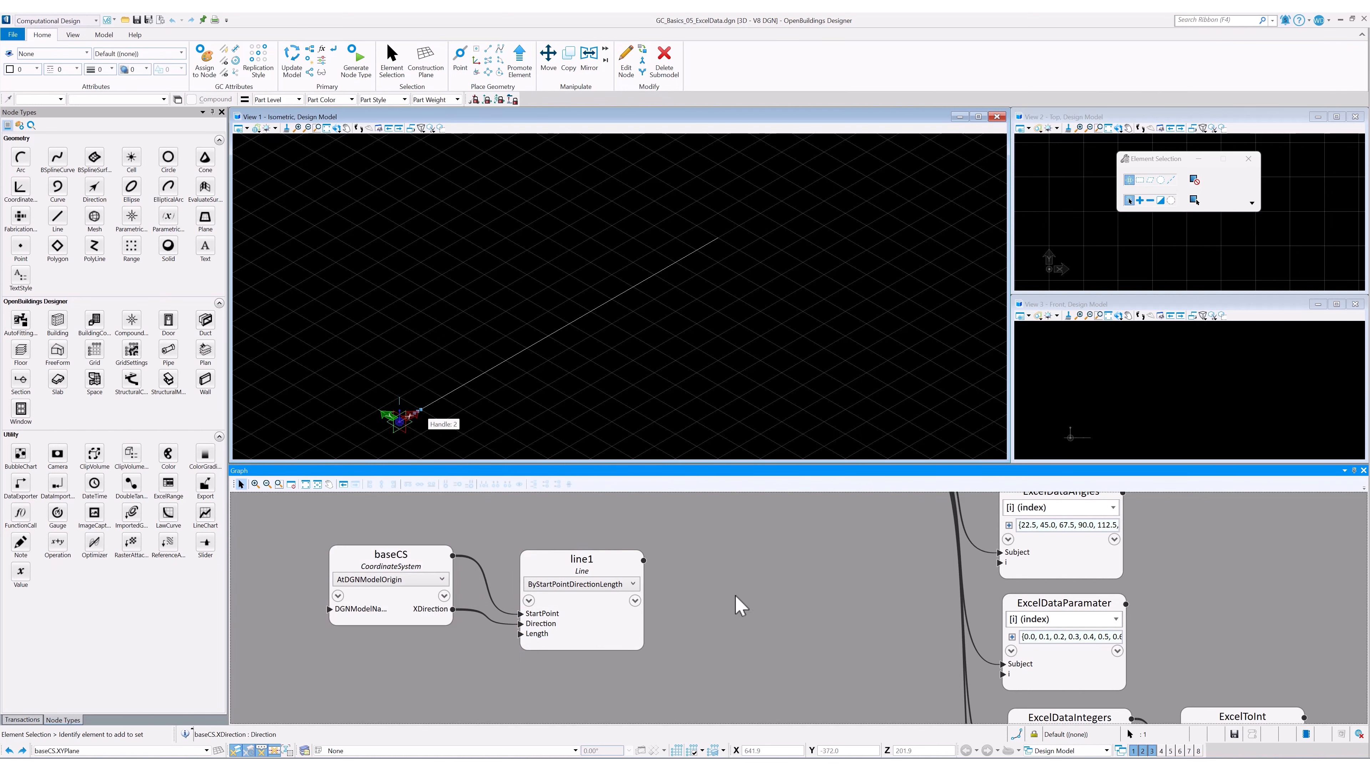
Add a ByDistanceAlongCurve Point node, with line1 as the curve and ExcelDataDistance as the distances.
scroll(737, 612, down, 3)
drag(20, 247, 685, 602)
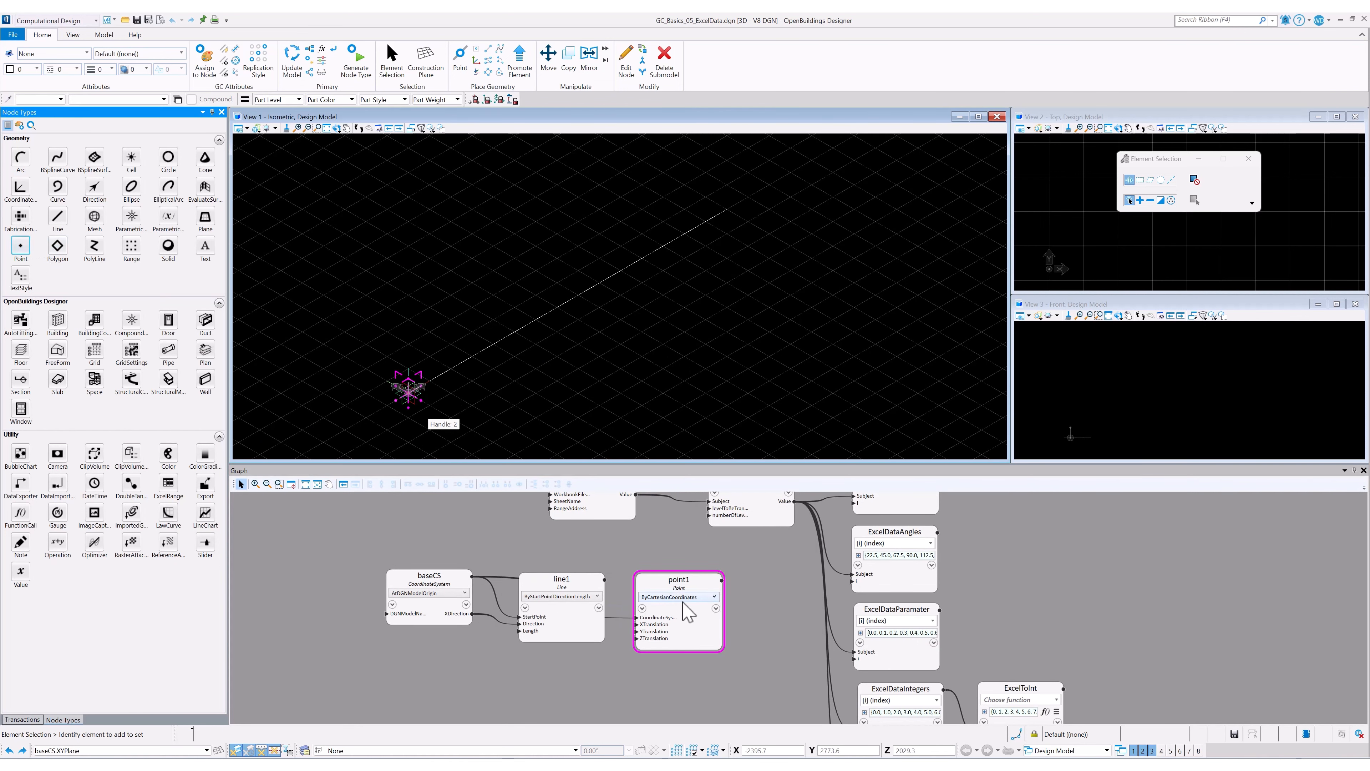
click(677, 597)
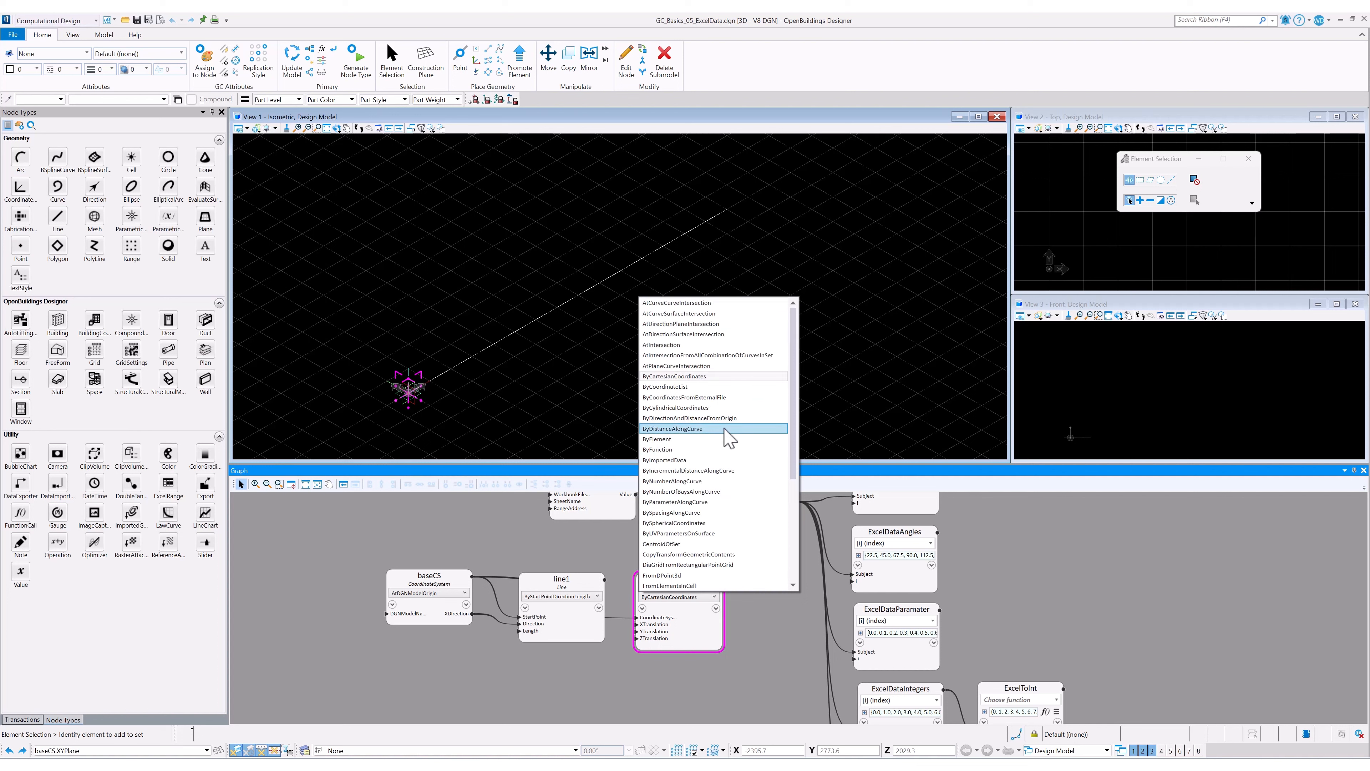
click(669, 428)
drag(636, 617, 605, 580)
drag(637, 624, 898, 509)
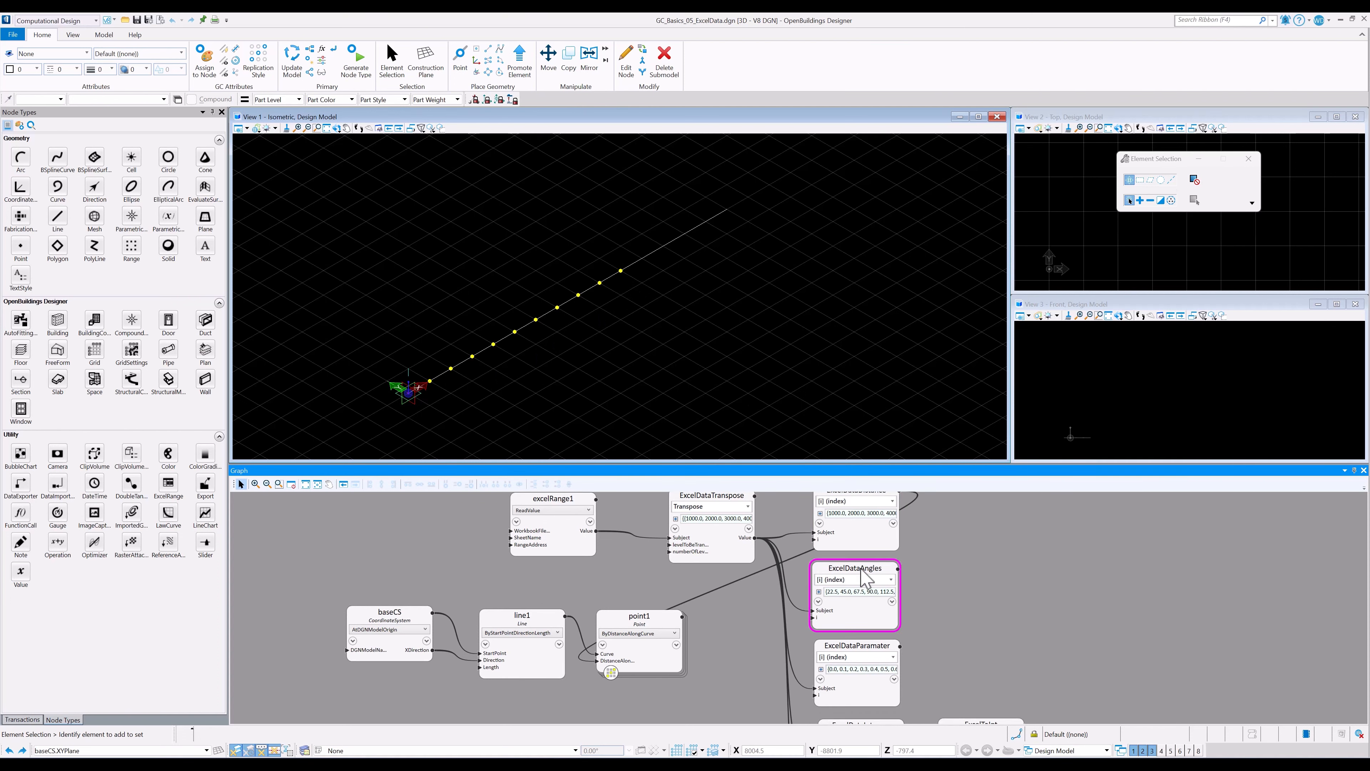
Add a CoordinateSystem node using ByOriginRotationAboutCoordinateSystem, with point1 as its Origin.
click(21, 186)
click(697, 646)
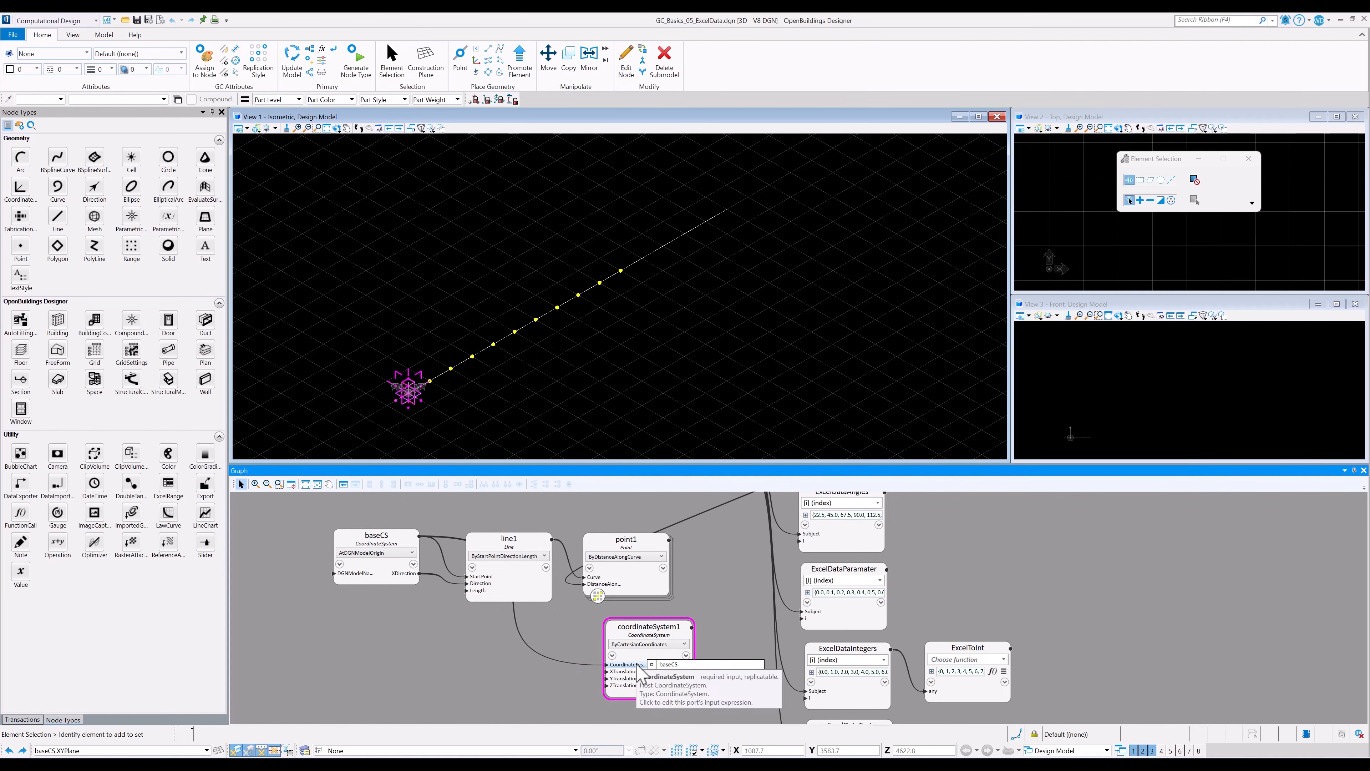
click(684, 644)
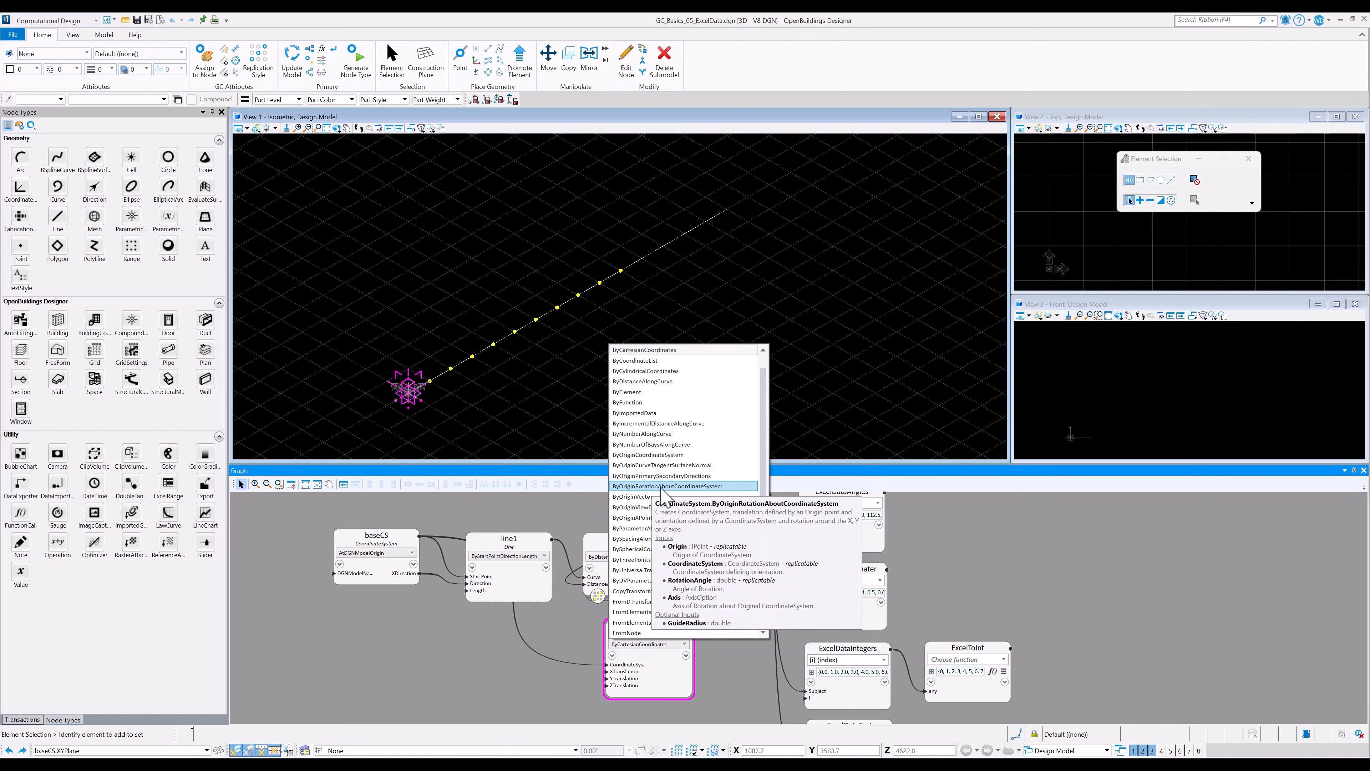
click(653, 487)
click(609, 669)
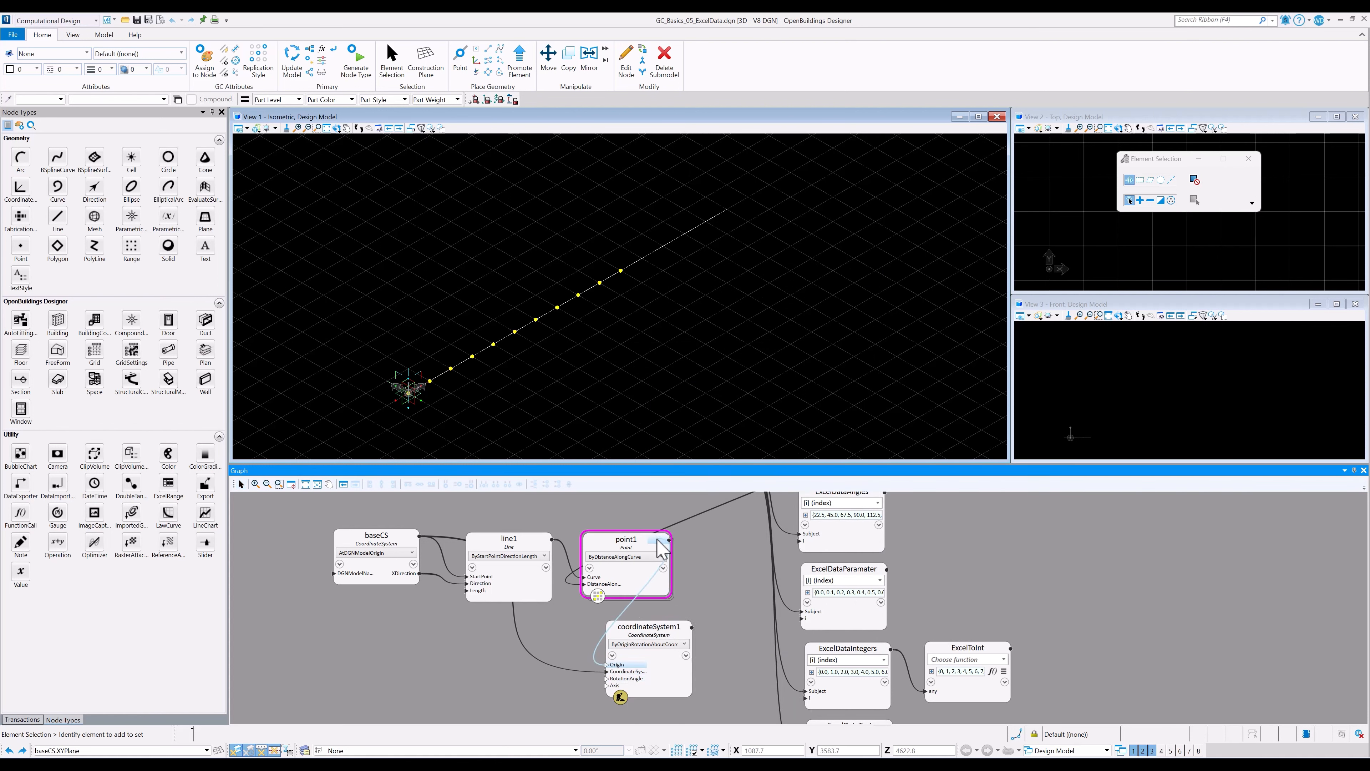
click(663, 549)
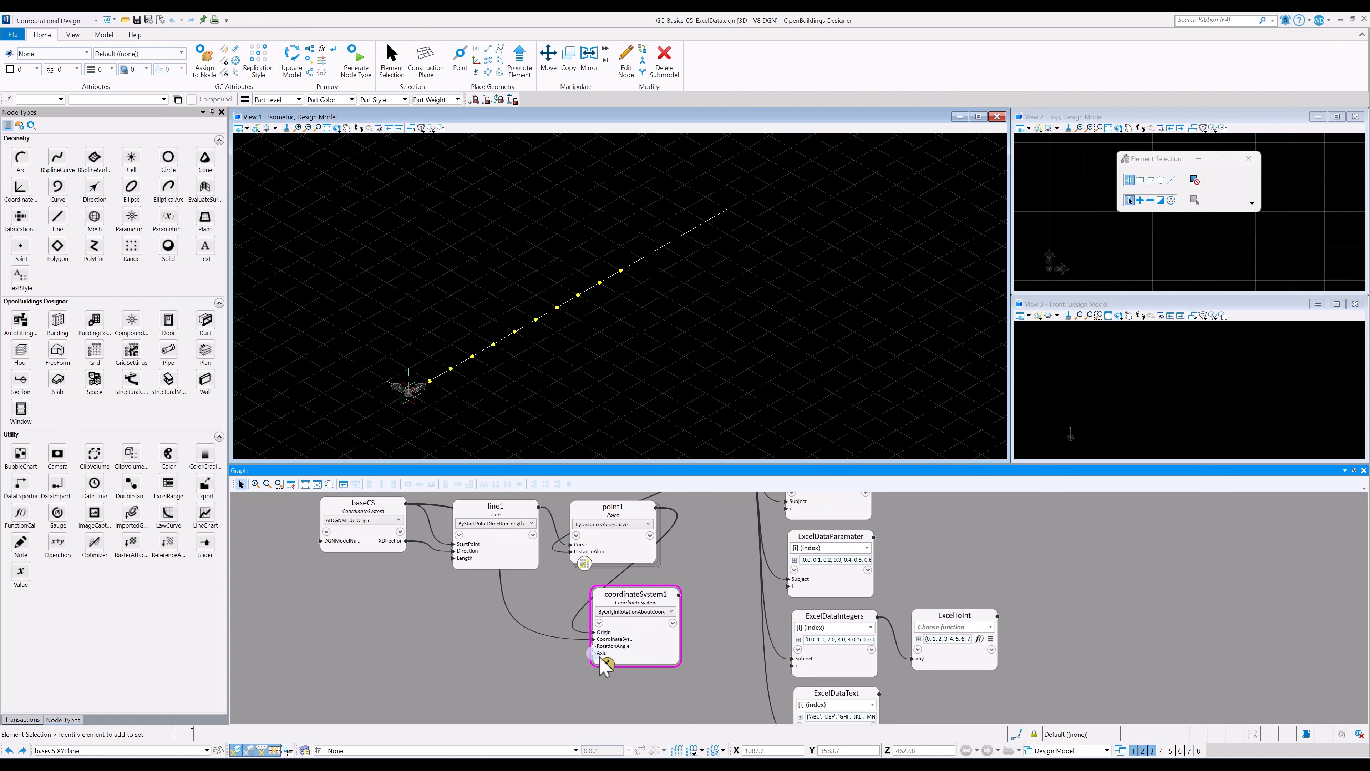
Set coordinateSystem1's rotation Axis to Z and feed ExcelDataAngles into its RotationAngle input.
click(664, 654)
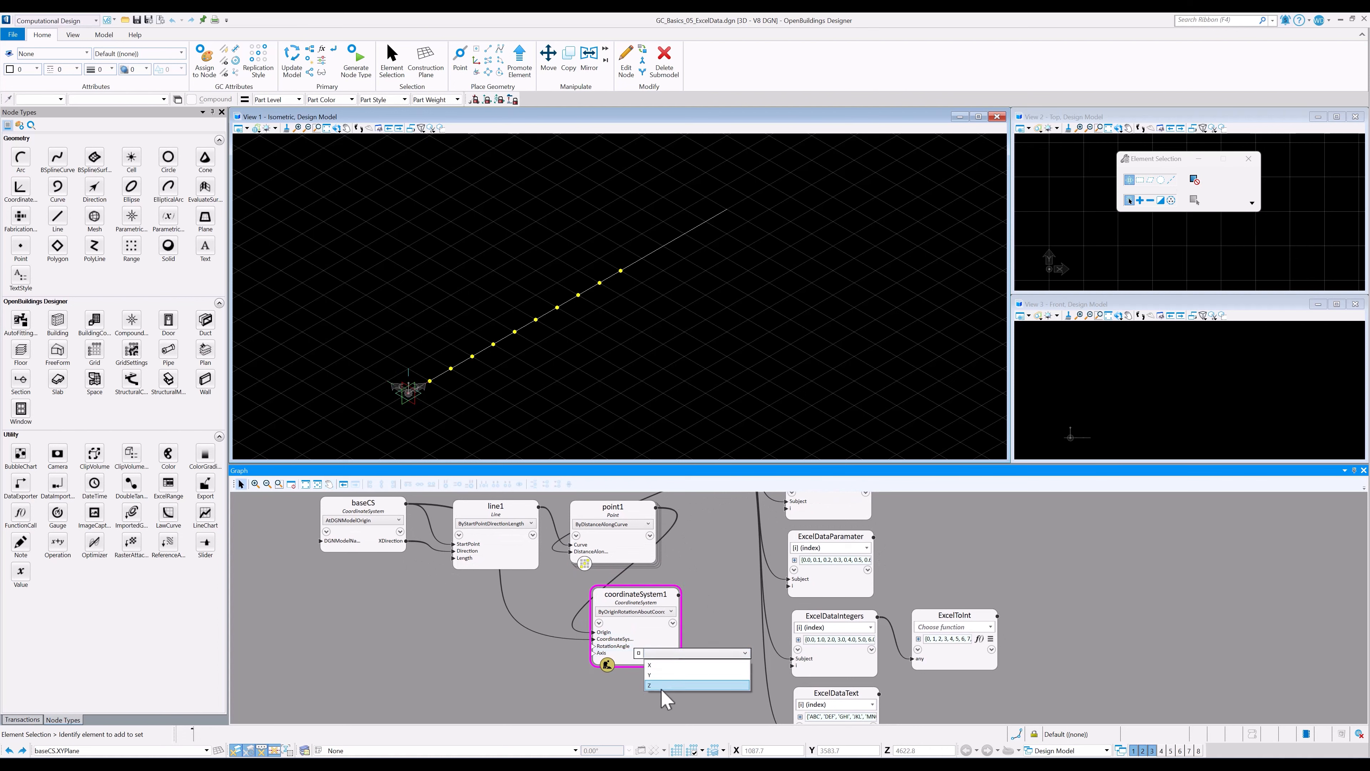
click(660, 685)
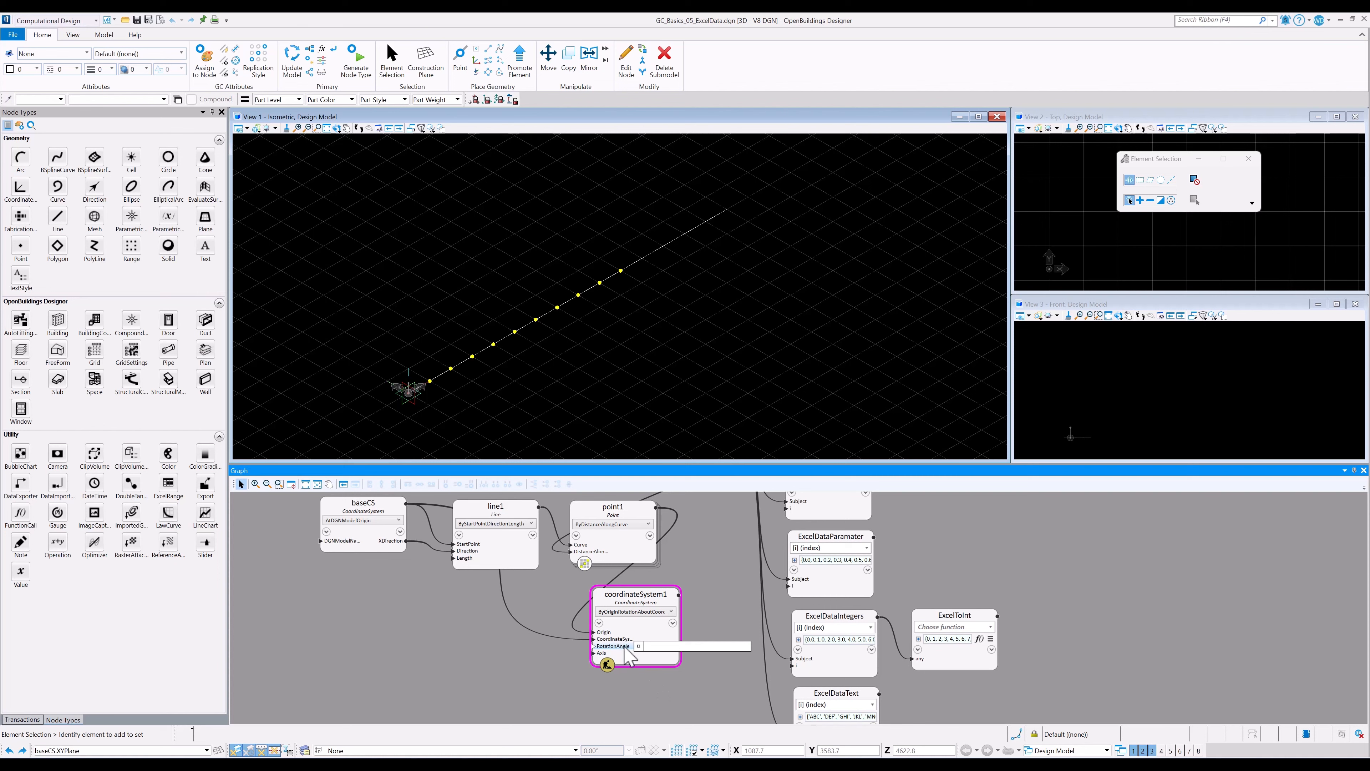
click(593, 647)
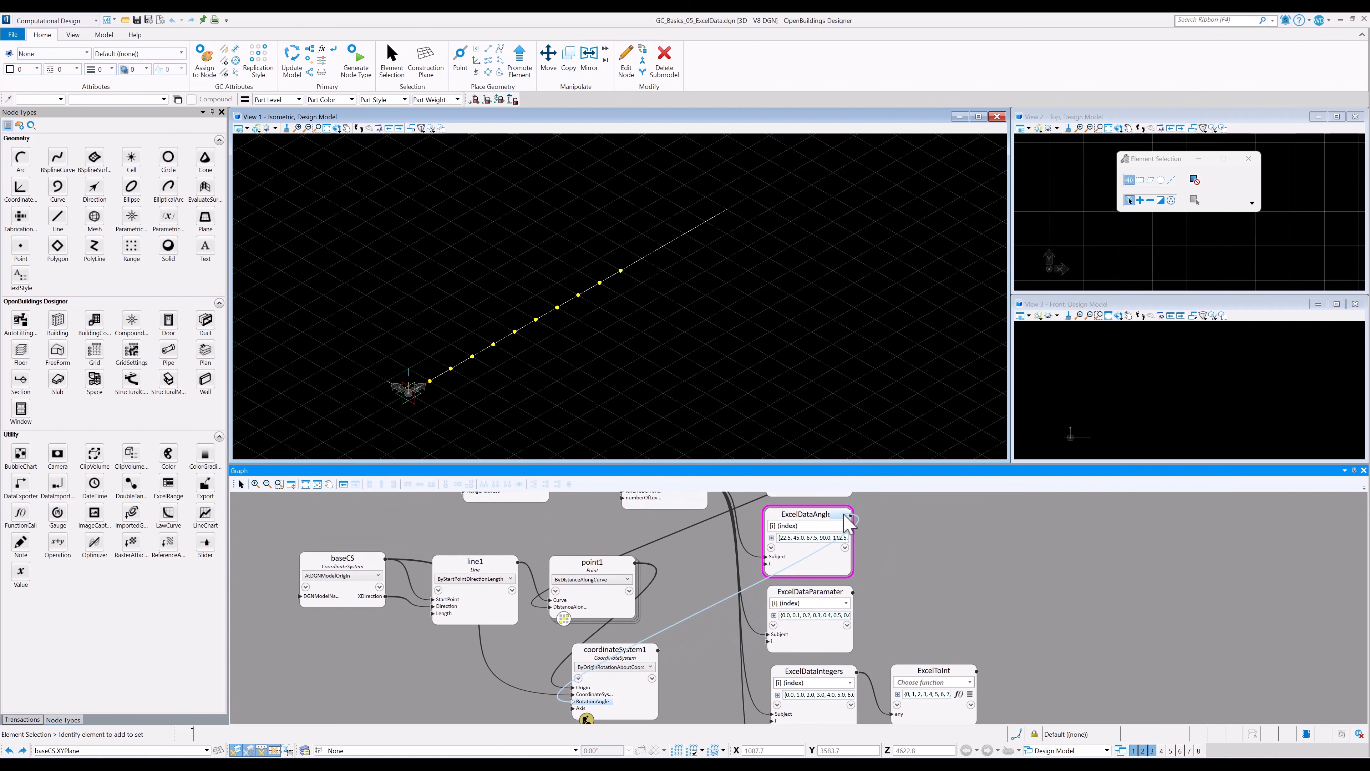
click(845, 517)
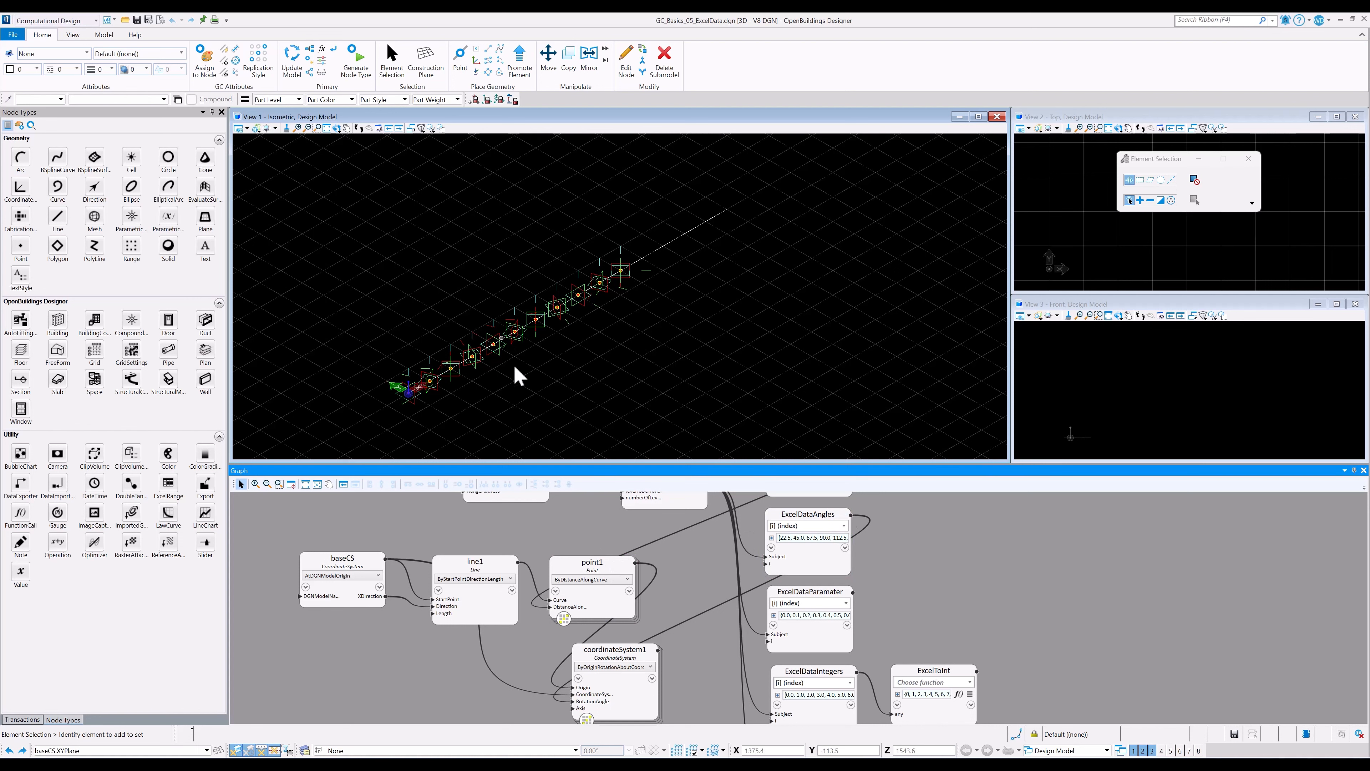
drag(609, 650, 593, 648)
Examine the rotated coordinate systems along the line from the top and in a rotated 3D view.
shift+right_click(611, 342)
click(614, 345)
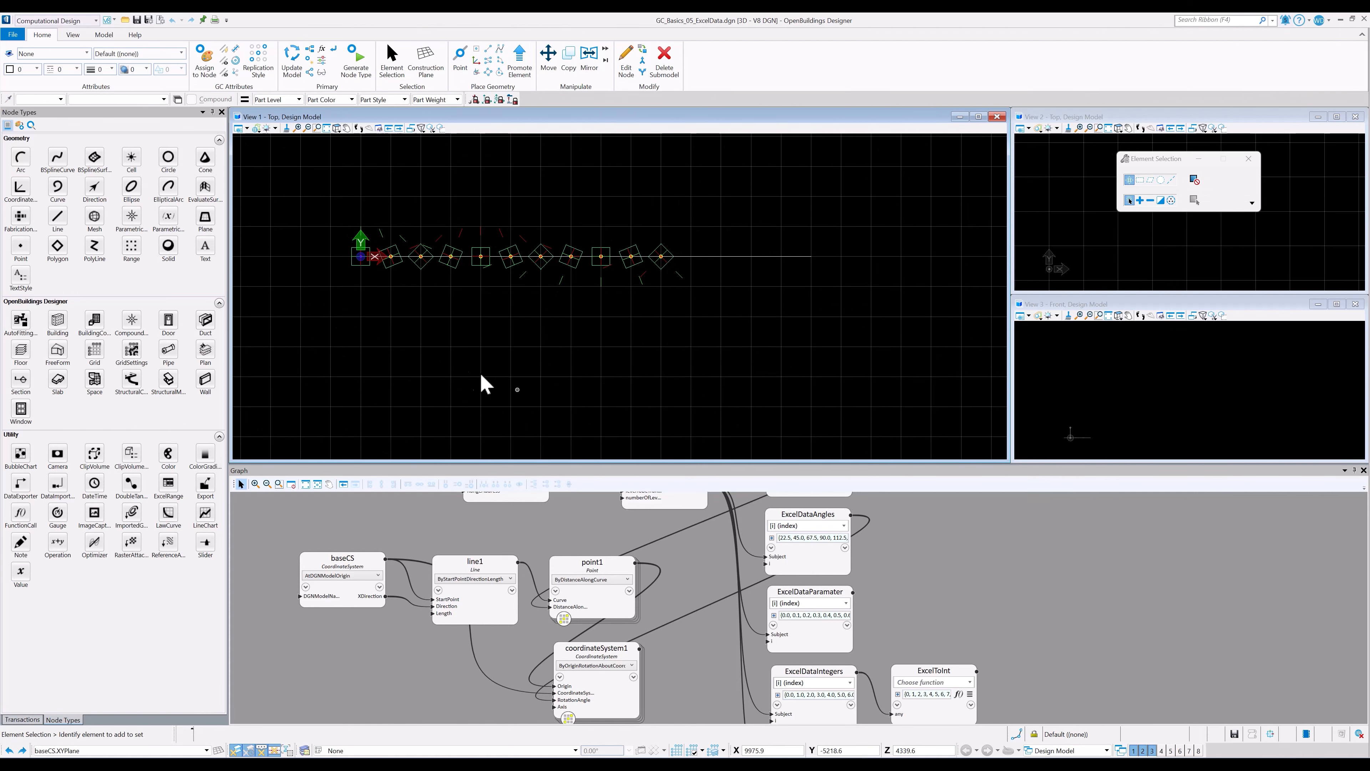
click(337, 128)
click(360, 139)
drag(475, 313, 534, 258)
right_click(529, 264)
scroll(443, 340, up, 3)
middle_drag(447, 302, 469, 277)
Change point1's technique to ByParameterAlongCurve and feed ExcelDataParamater into its T input.
middle_drag(686, 673, 656, 646)
scroll(604, 621, down, 1)
click(552, 539)
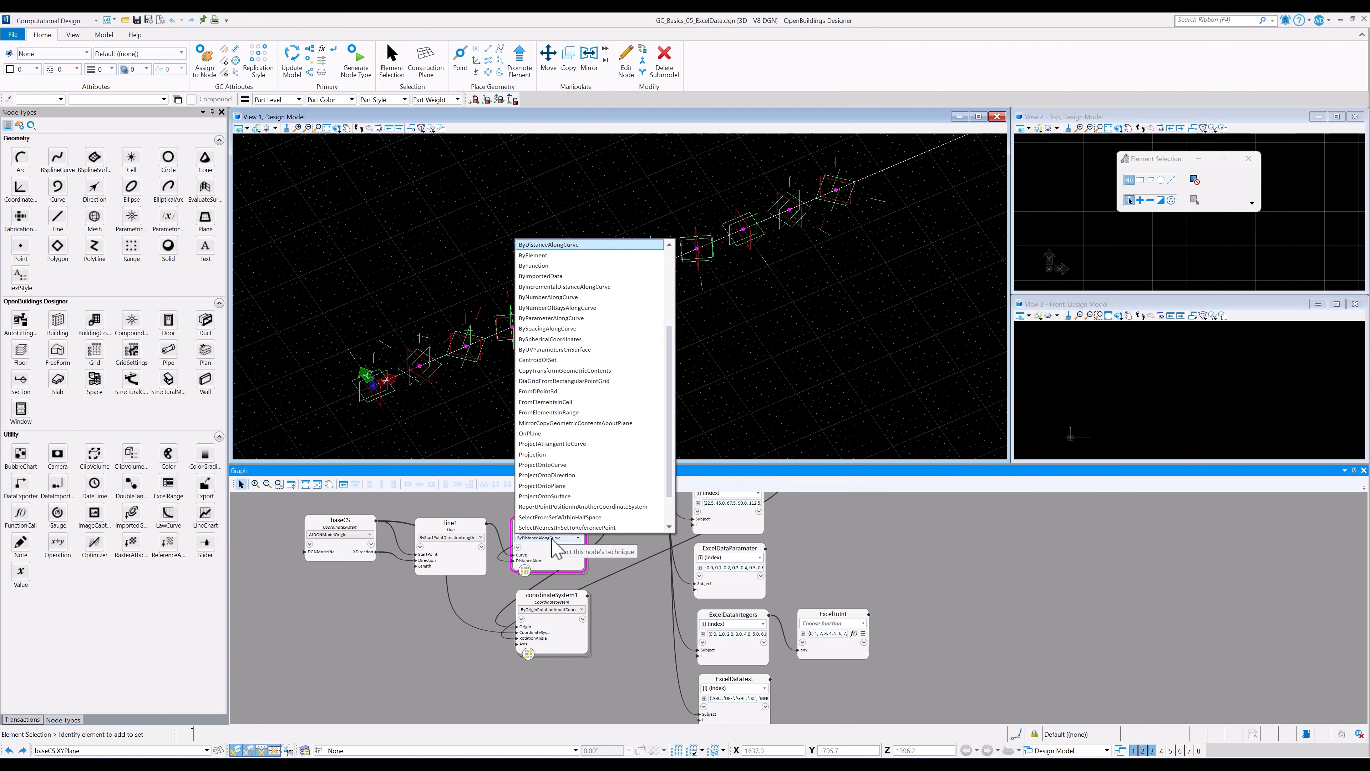
click(551, 318)
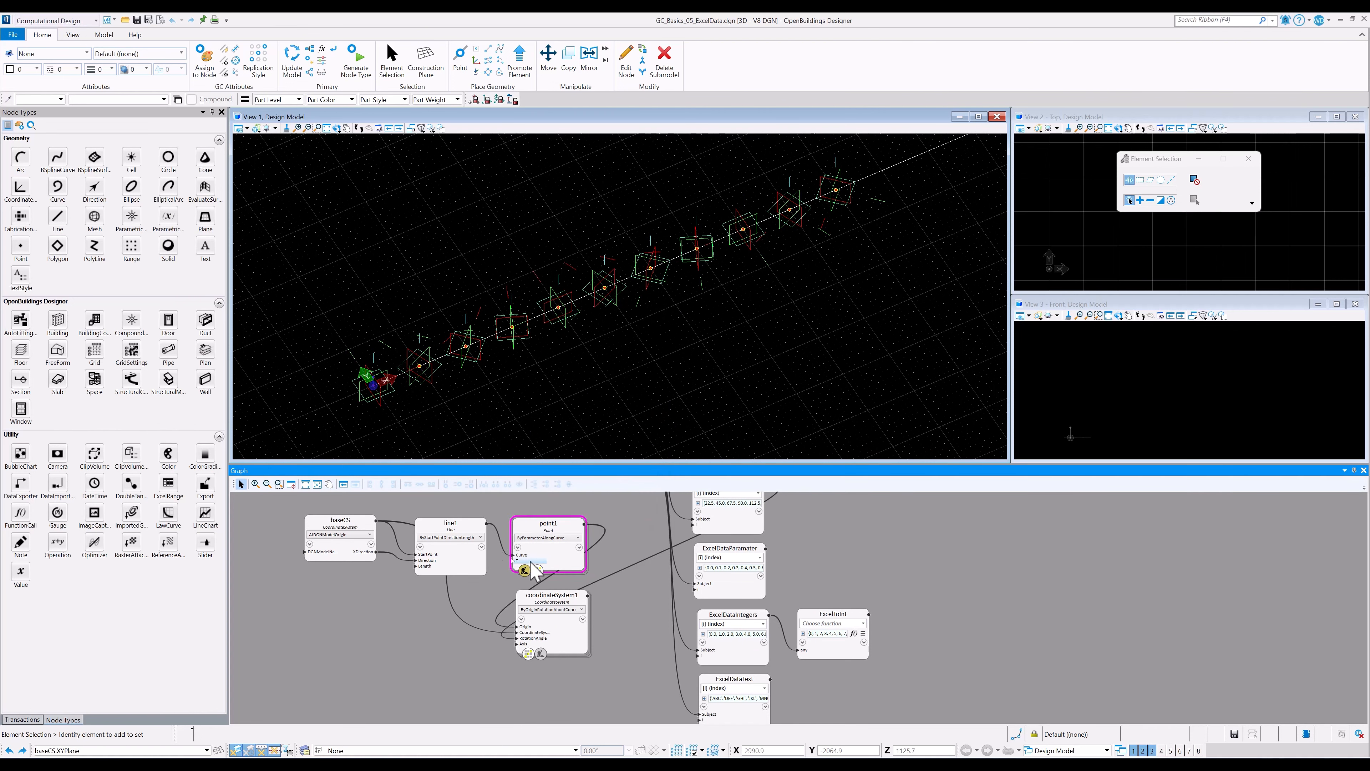
click(519, 562)
drag(515, 566, 761, 551)
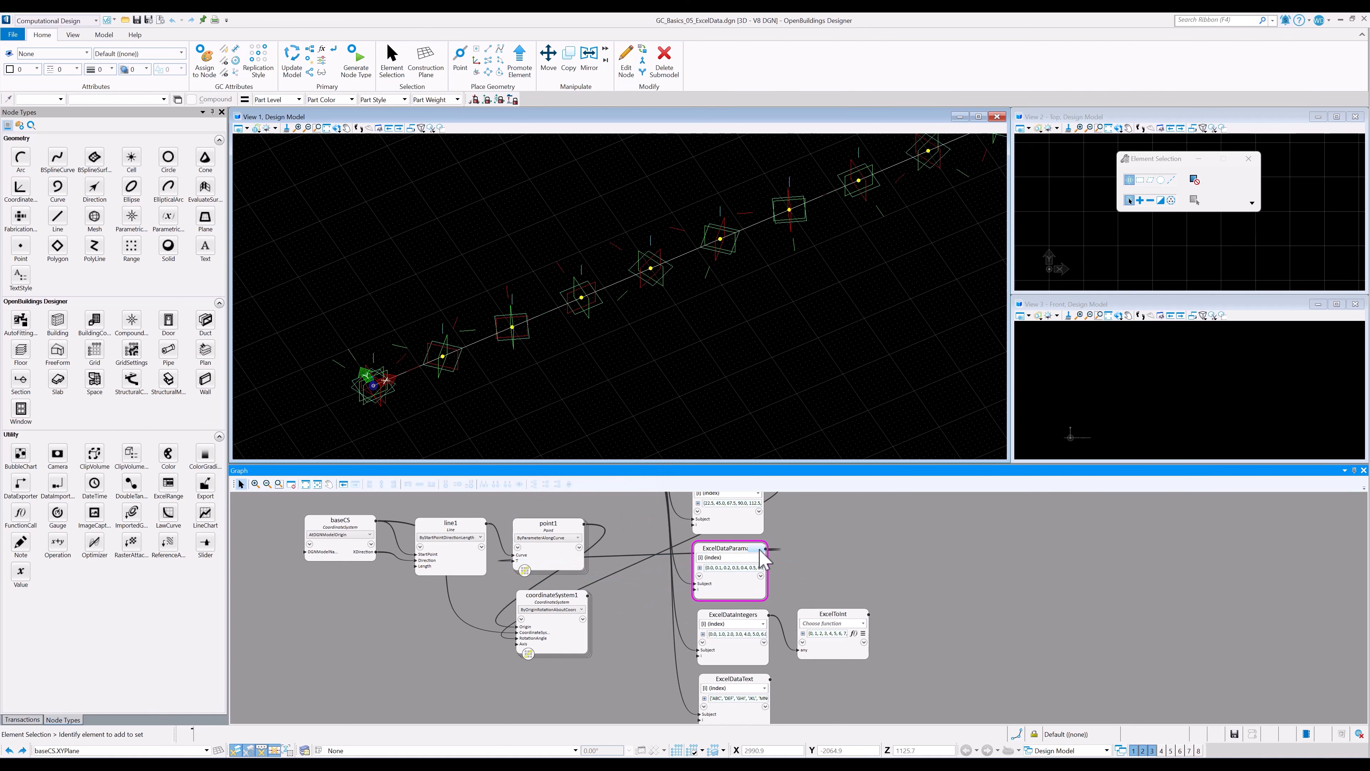
scroll(691, 295, down, 2)
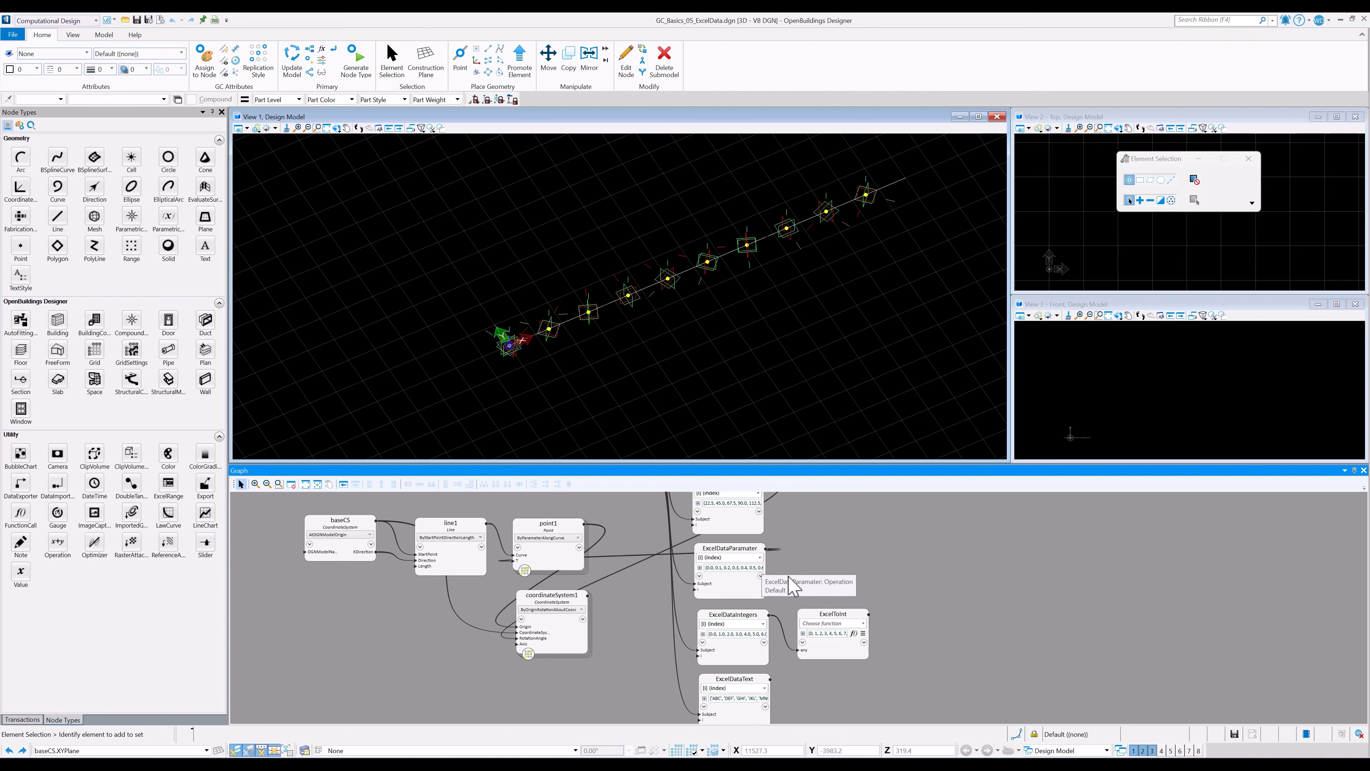
Place a Text node below coordinateSystem1 and connect coordinateSystem1 to its Placement input.
middle_drag(658, 654, 656, 621)
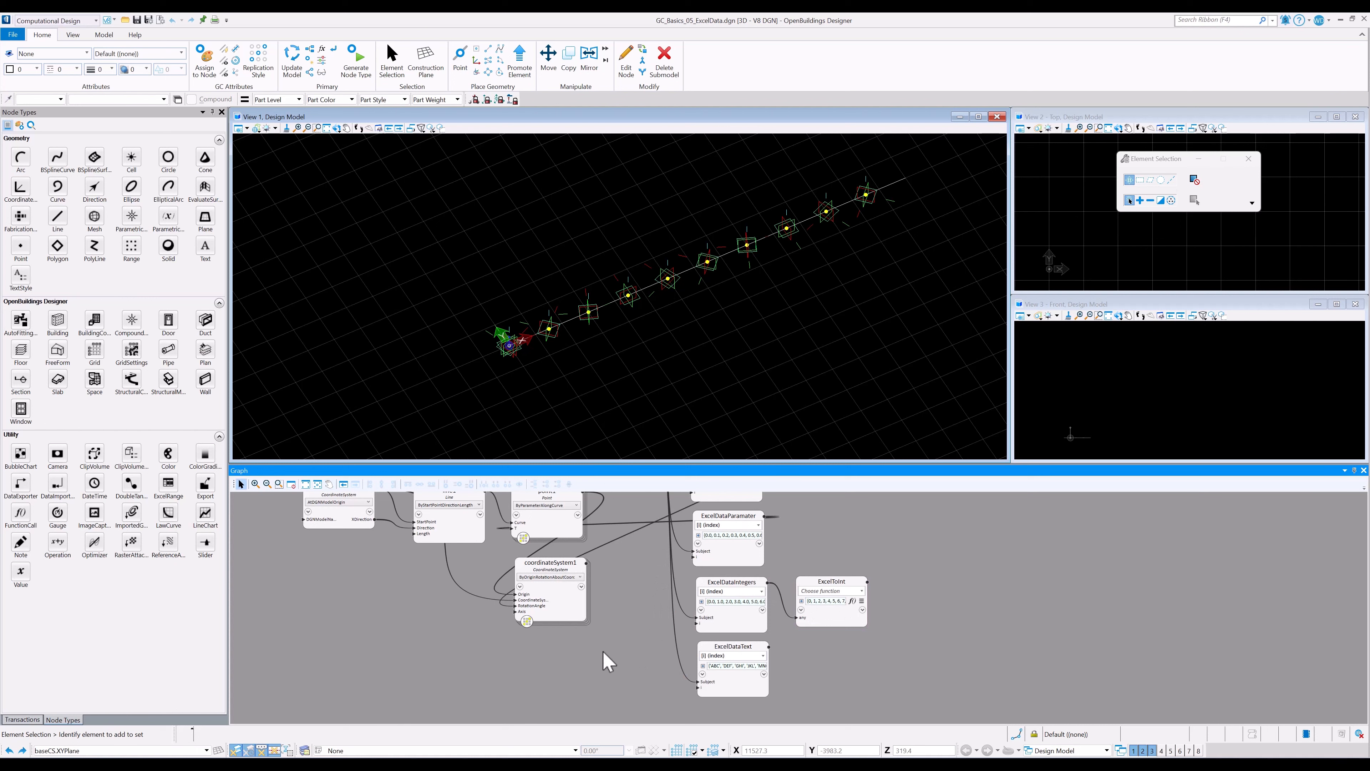
click(208, 252)
click(554, 674)
drag(515, 685, 621, 607)
mouse_move(616, 598)
middle_down()
mouse_move(620, 624)
mouse_move(642, 594)
middle_up()
click(588, 518)
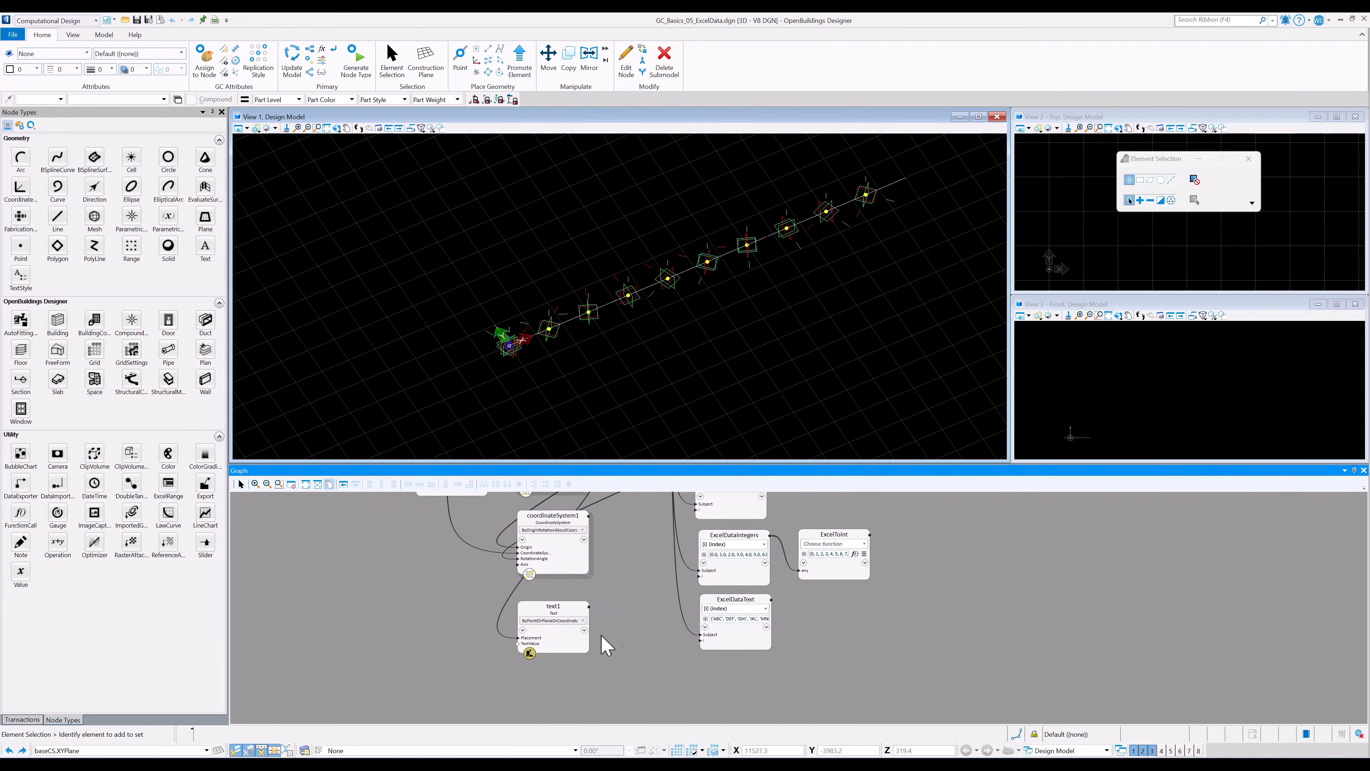
Connect ExcelDataText to the text1 node's TextValue input to label the coordinate systems along the line.
click(518, 644)
click(772, 600)
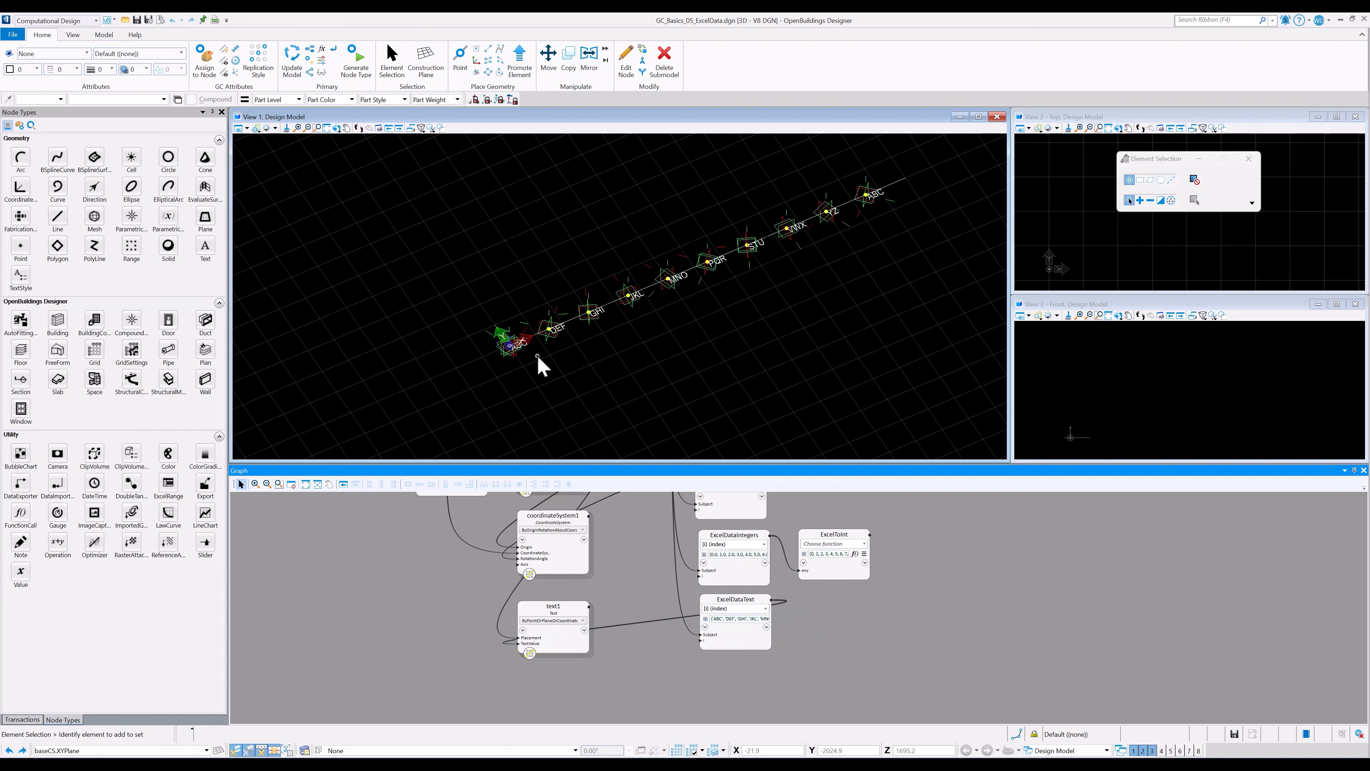
scroll(531, 353, up, 2)
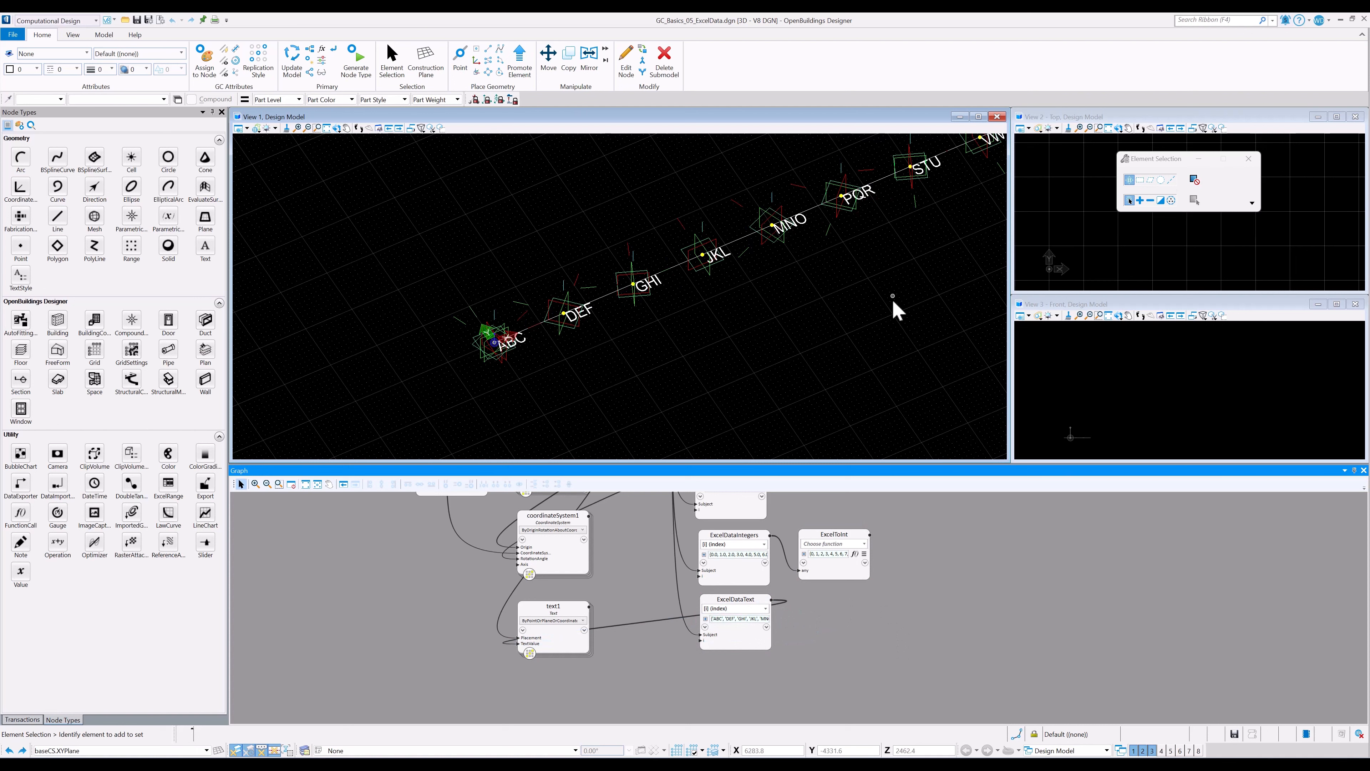
scroll(848, 313, down, 2)
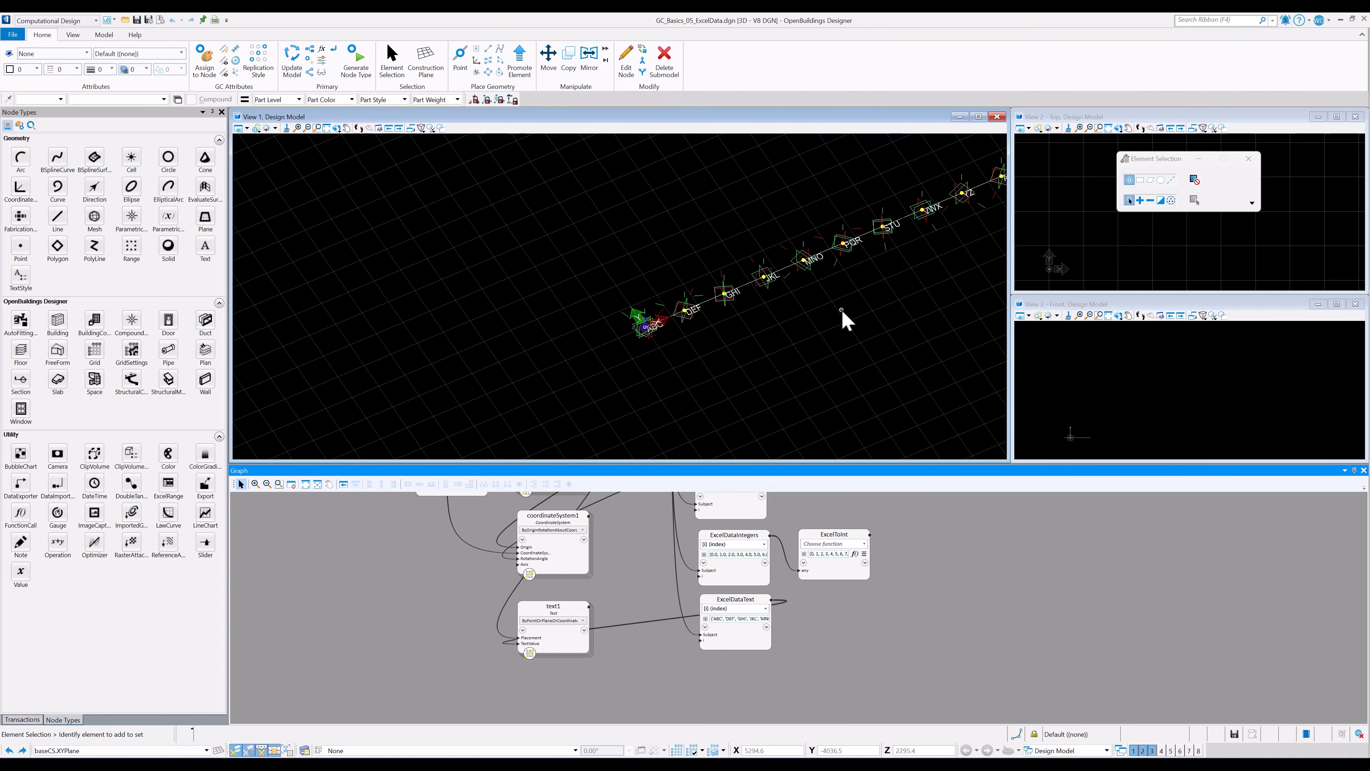
middle_drag(892, 310, 739, 338)
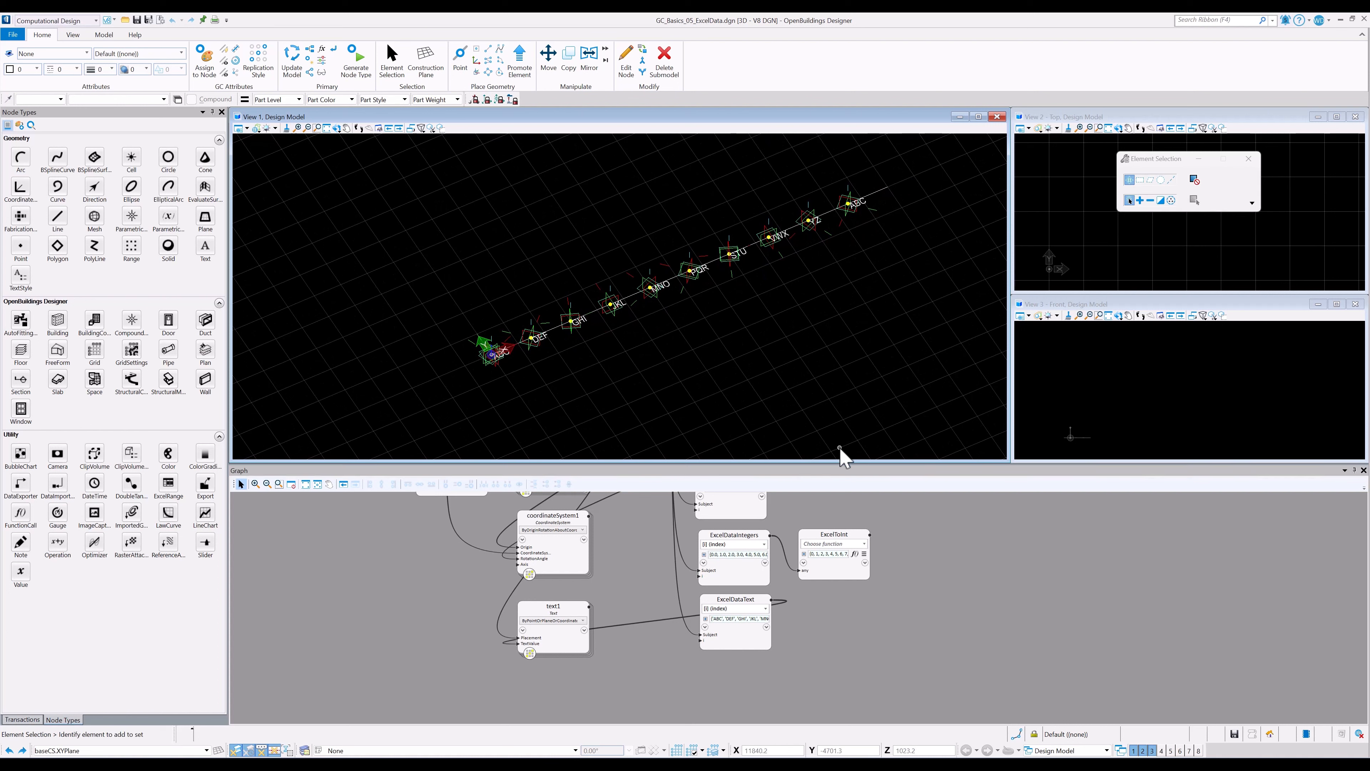
middle_drag(928, 591, 920, 621)
scroll(935, 603, down, 1)
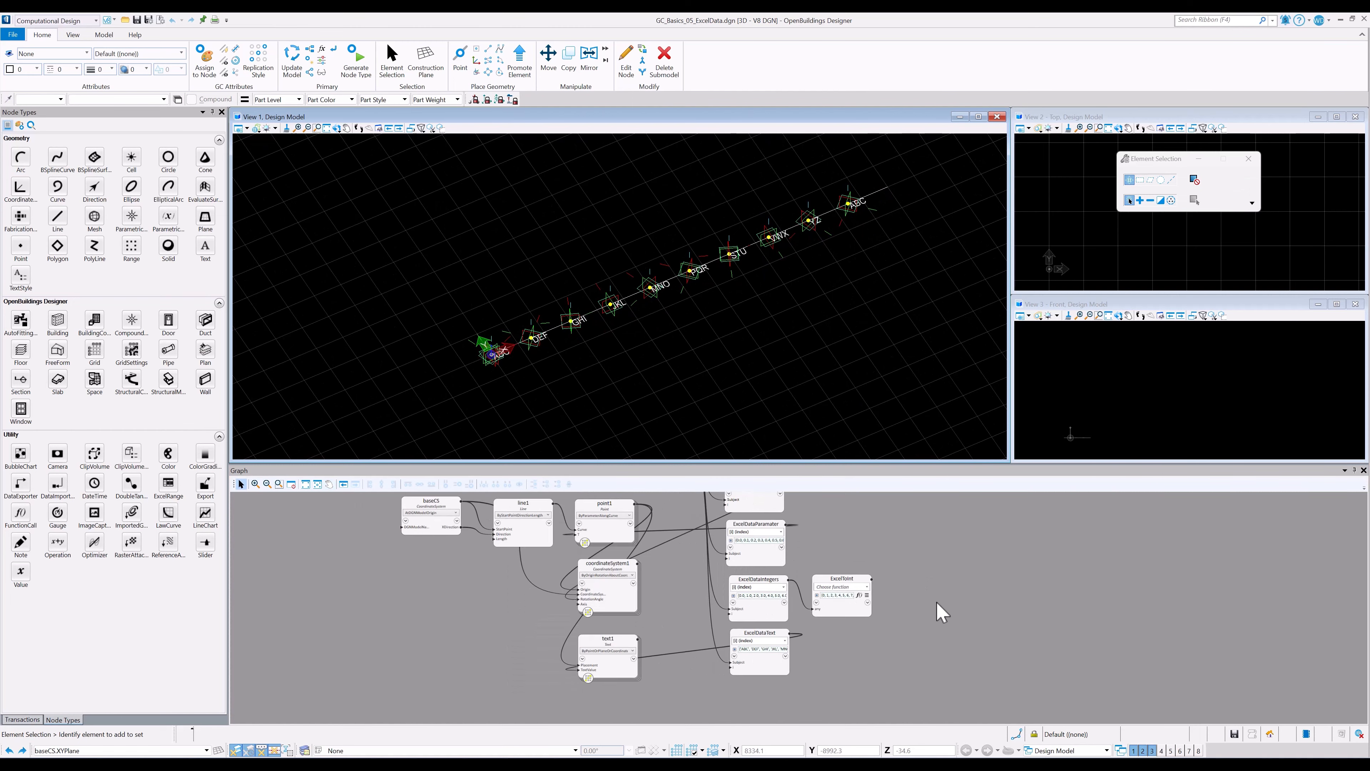